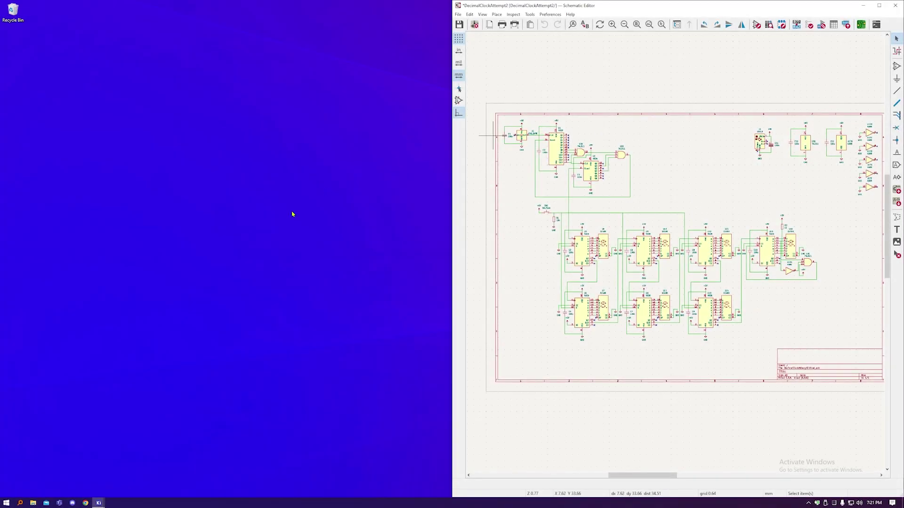
- Create a new KiCad project named DecimalClockAttempt4 and open its empty schematic beside the existing one
{"action": "left_click", "coordinate": [250, 257]}
{"action": "right_click", "coordinate": [215, 248]}
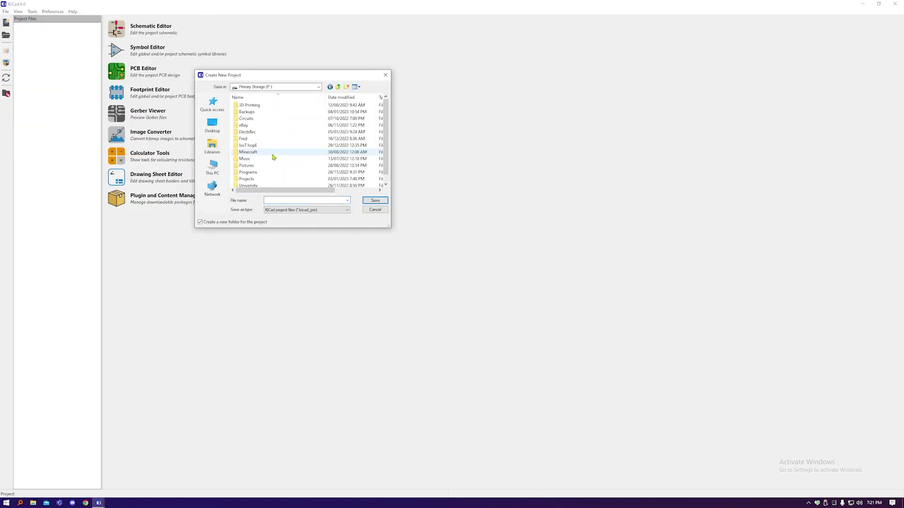
{"action": "double_click", "coordinate": [248, 184]}
{"action": "double_click", "coordinate": [258, 139]}
{"action": "scroll", "coordinate": [258, 159], "scroll_direction": "down", "scroll_amount": 1}
{"action": "double_click", "coordinate": [256, 145]}
{"action": "left_click", "coordinate": [297, 200]}
{"action": "type", "text": "DecimalClockAttempt4"}
{"action": "key", "text": "Return"}
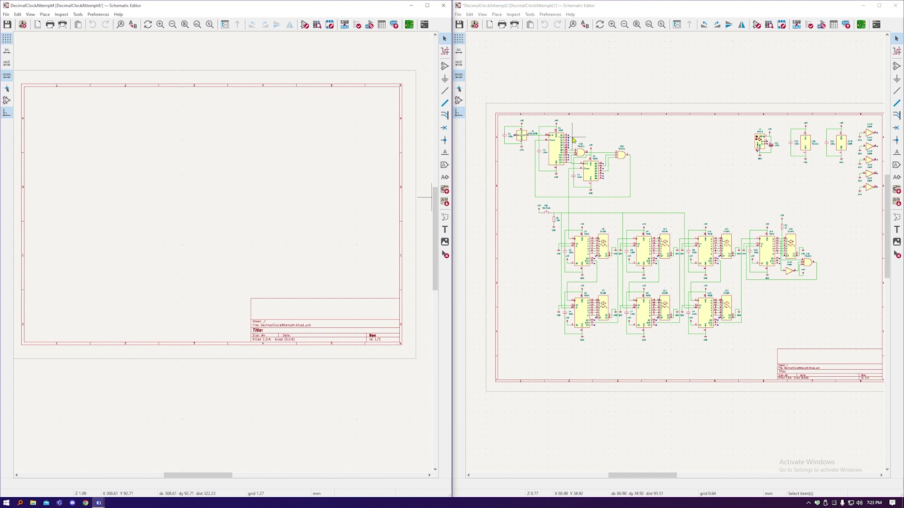
- Examine the clock divider's input and output wires and the remaining sections of the DecimalClockAttempt2 schematic
{"action": "scroll", "coordinate": [563, 133], "scroll_direction": "up", "scroll_amount": 3}
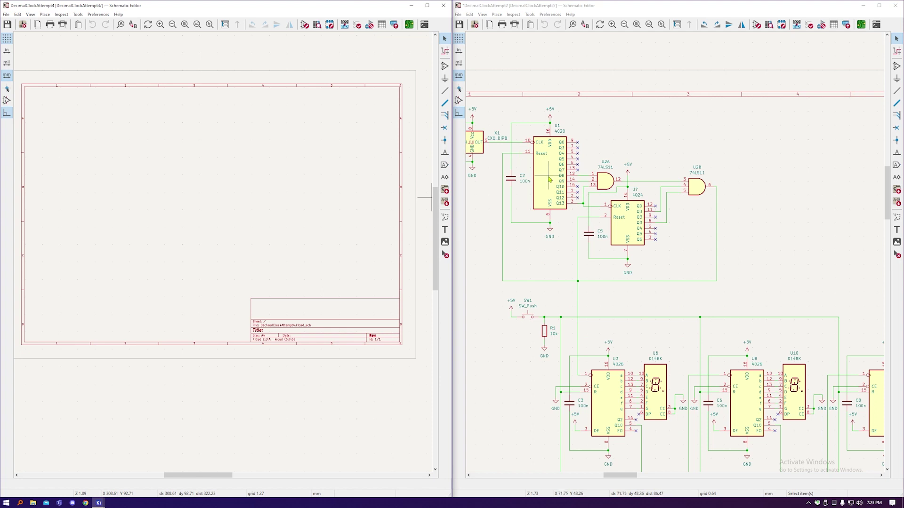
{"action": "left_click", "coordinate": [504, 141]}
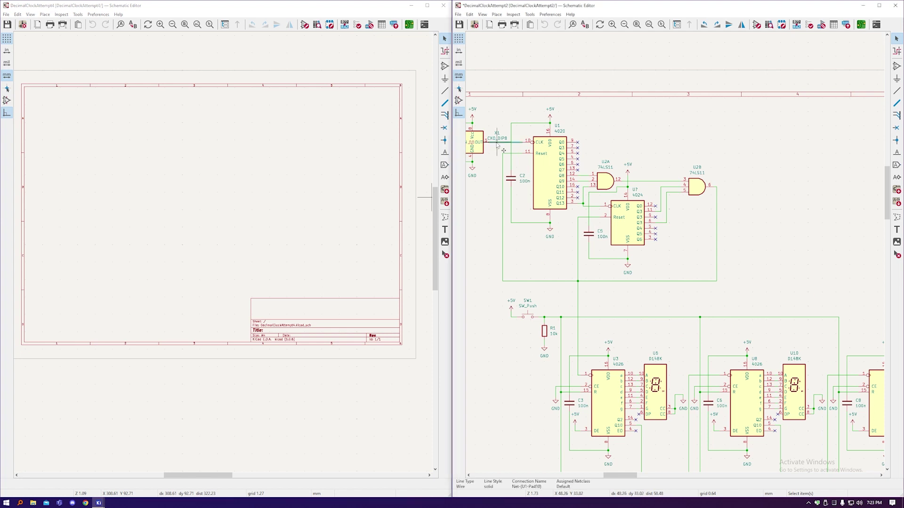
{"action": "left_click", "coordinate": [577, 296]}
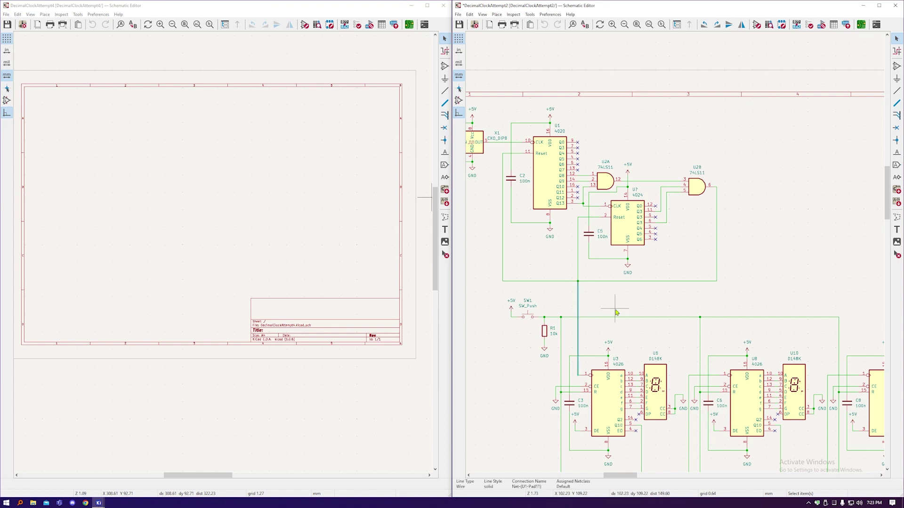
{"action": "left_click", "coordinate": [616, 312]}
{"action": "scroll", "coordinate": [609, 309], "scroll_direction": "down", "scroll_amount": 3}
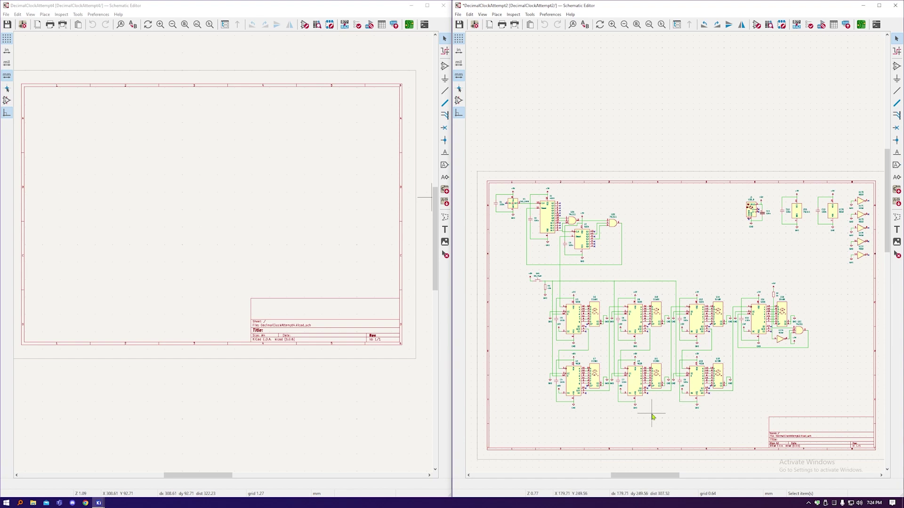
{"action": "scroll", "coordinate": [611, 330], "scroll_direction": "up", "scroll_amount": 2}
{"action": "scroll", "coordinate": [612, 325], "scroll_direction": "up", "scroll_amount": 1}
{"action": "scroll", "coordinate": [619, 305], "scroll_direction": "down", "scroll_amount": 1}
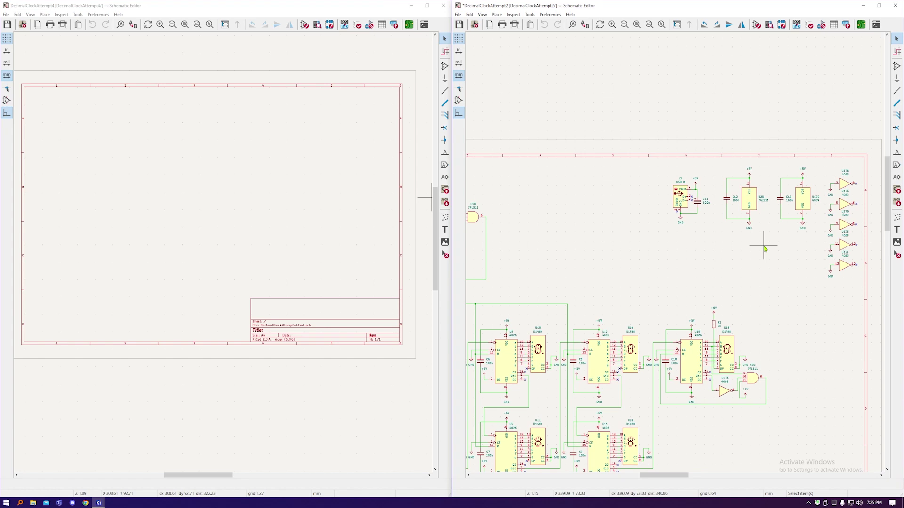
{"action": "scroll", "coordinate": [764, 248], "scroll_direction": "down", "scroll_amount": 3}
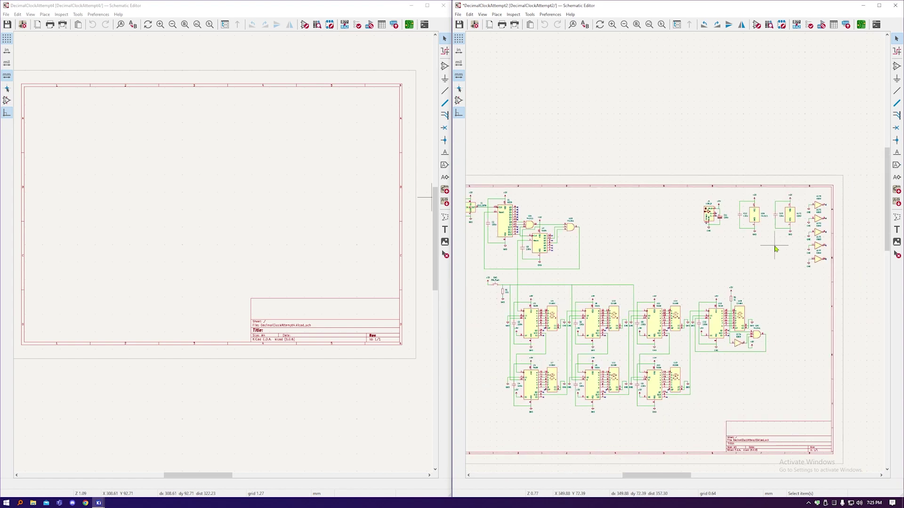
{"action": "scroll", "coordinate": [594, 213], "scroll_direction": "up", "scroll_amount": 3}
{"action": "scroll", "coordinate": [594, 213], "scroll_direction": "up", "scroll_amount": 2}
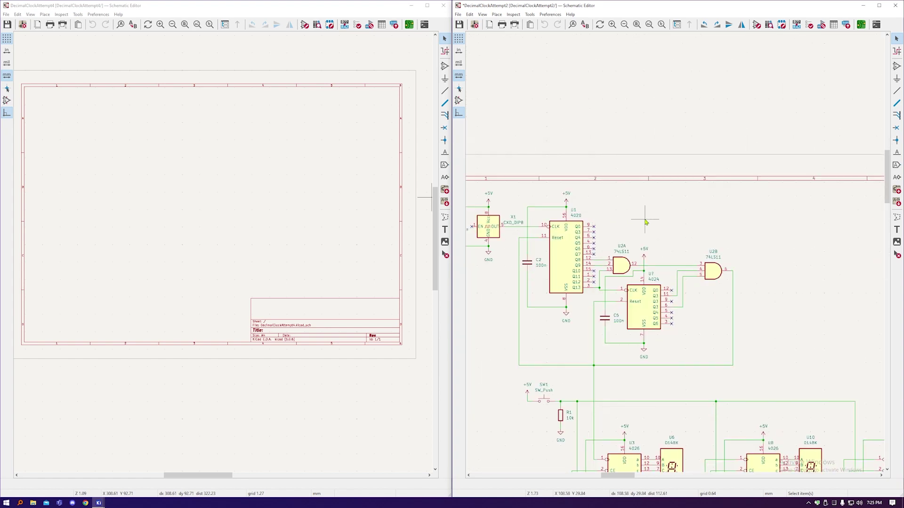
- Draw a hierarchical sheet about 25 mm square on the DecimalClockAttempt4 page, named Clock Divider with the file name clock_divider
{"action": "left_click", "coordinate": [335, 217]}
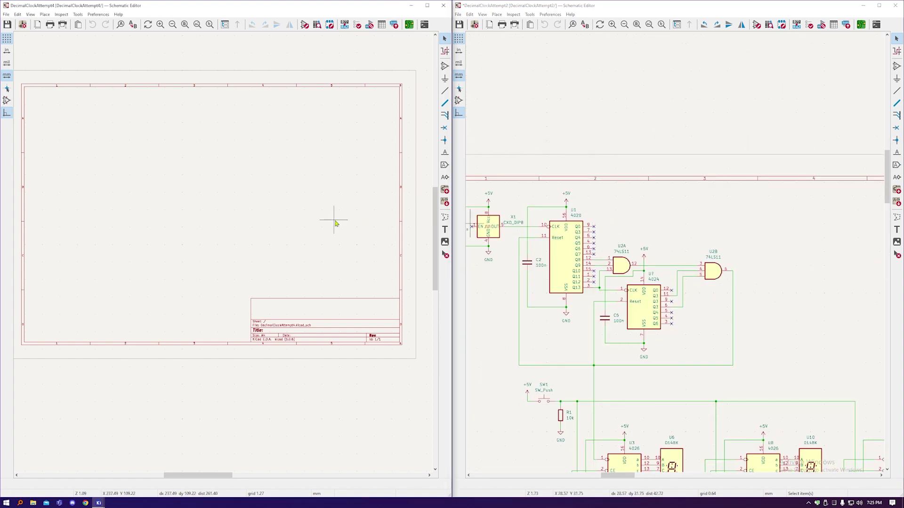
{"action": "left_click", "coordinate": [444, 189]}
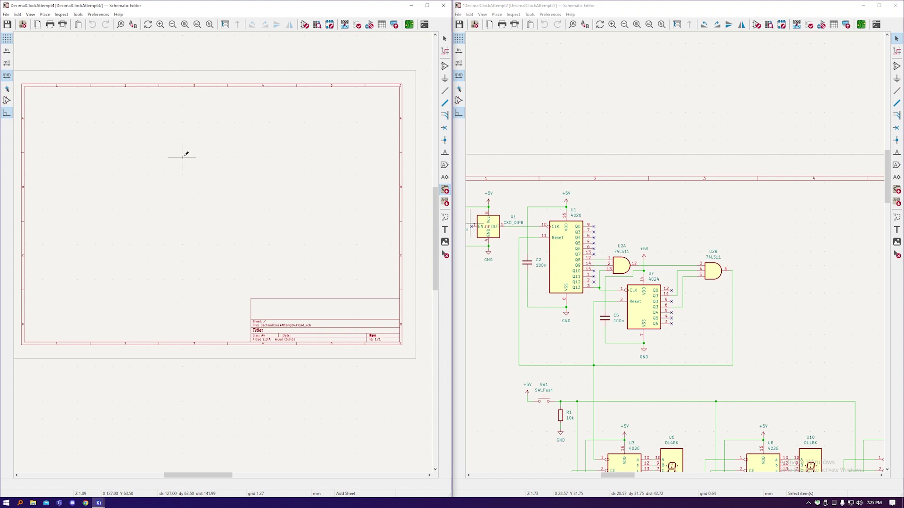
{"action": "left_click", "coordinate": [183, 157]}
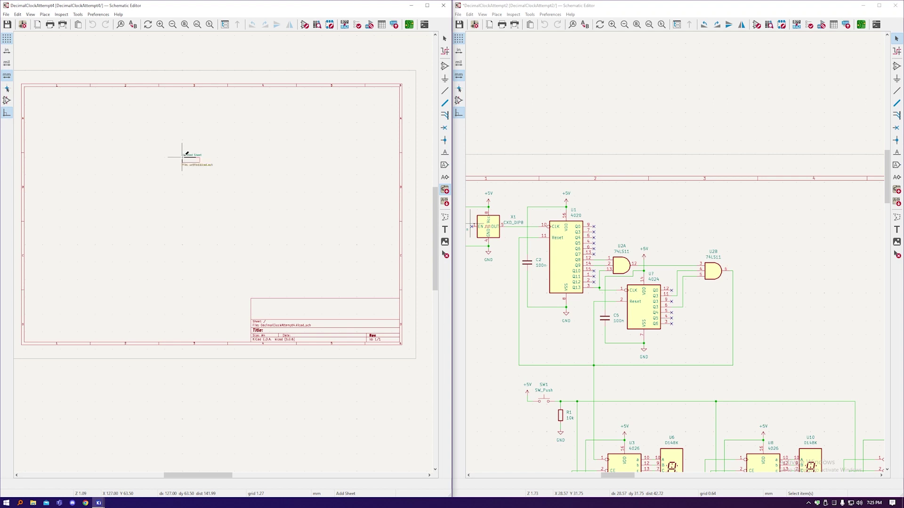
{"action": "left_click", "coordinate": [217, 192]}
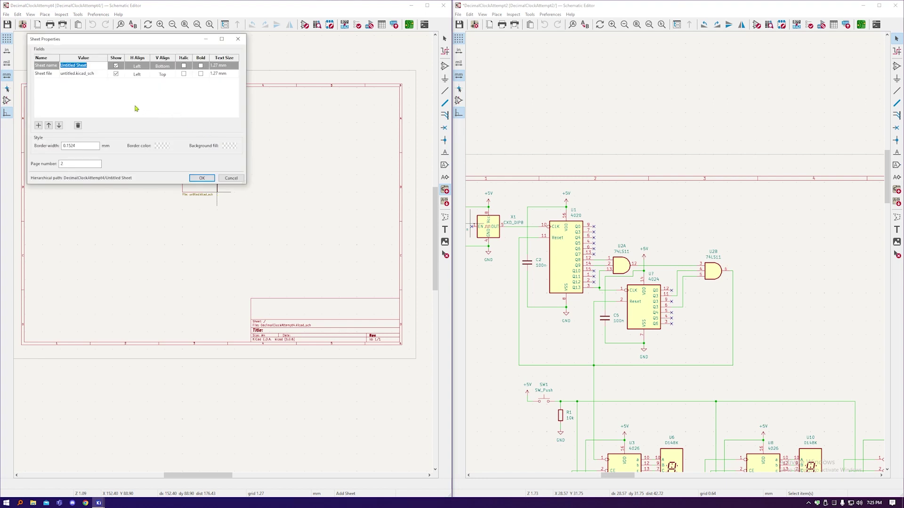
{"action": "type", "text": "Clock Divider"}
{"action": "left_click", "coordinate": [61, 75]}
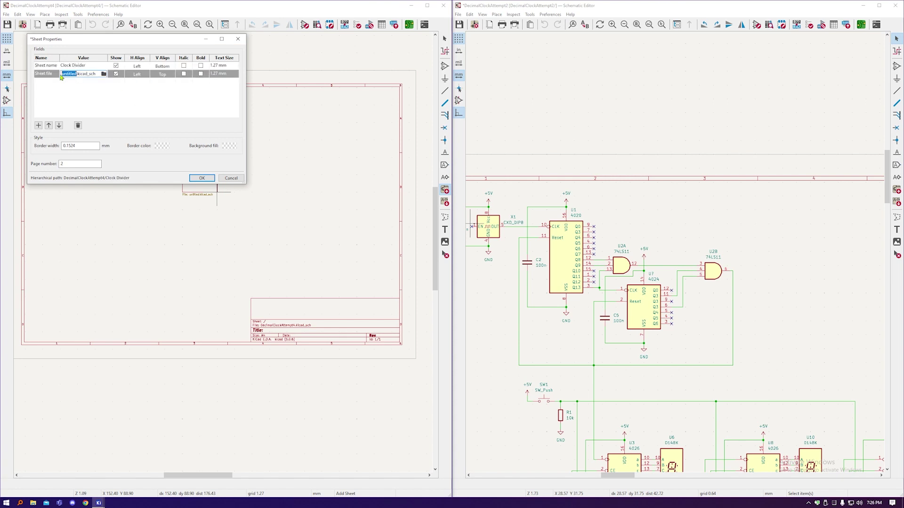
{"action": "type", "text": "clock_divider"}
- Set the new sheet's background fill to L.Orange and accept the sheet properties
{"action": "left_click", "coordinate": [229, 146]}
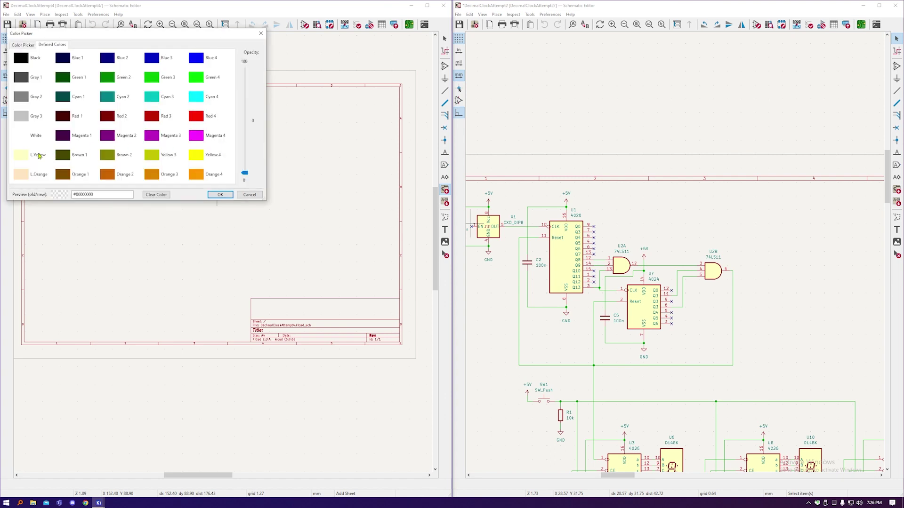
{"action": "left_click", "coordinate": [24, 155]}
{"action": "left_click", "coordinate": [22, 177]}
{"action": "left_click", "coordinate": [221, 194]}
{"action": "left_click", "coordinate": [197, 177]}
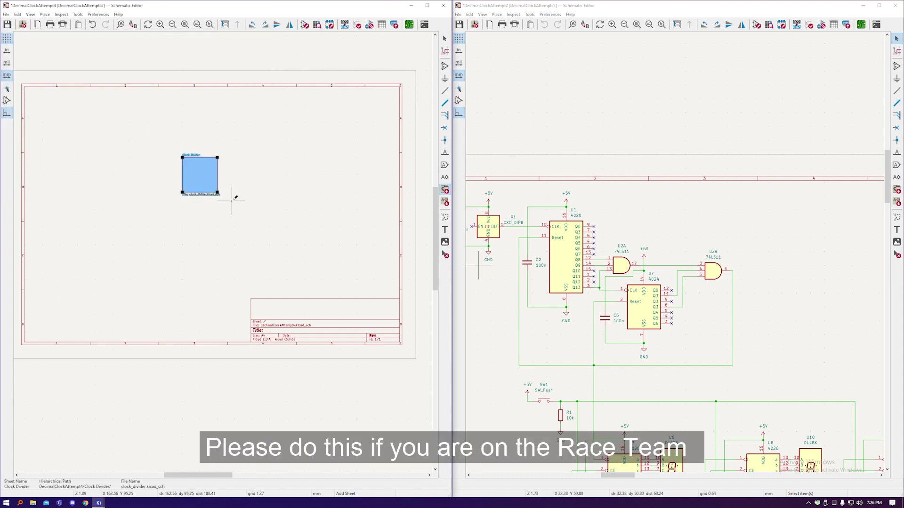
{"action": "key", "text": "Escape"}
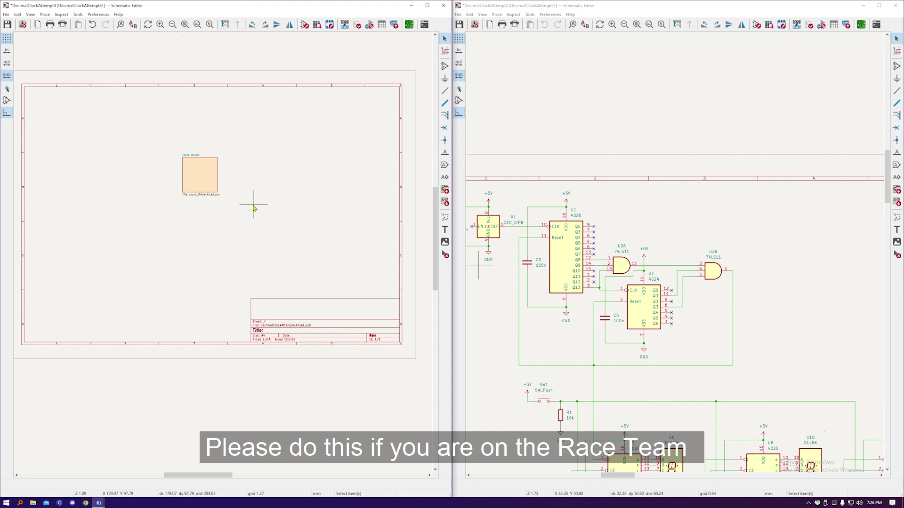
- Enter the Clock Divider sheet and paste in the 4020, 4024 and 74LS11 divider circuit copied from the DecimalClockAttempt2 schematic
{"action": "double_click", "coordinate": [192, 161]}
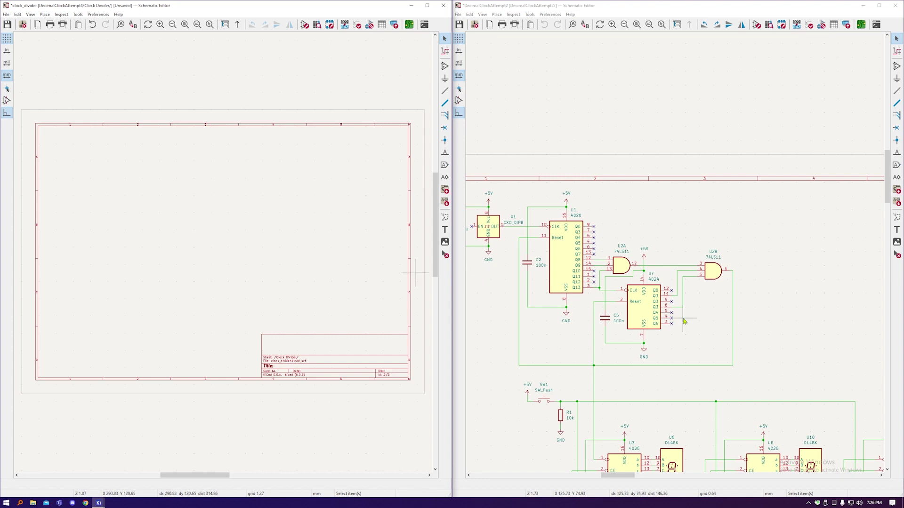
{"action": "left_click_drag", "start_coordinate": [770, 377], "coordinate": [545, 234]}
{"action": "key", "text": "ctrl+c"}
{"action": "left_click", "coordinate": [212, 219]}
{"action": "key", "text": "ctrl+v"}
{"action": "left_click", "coordinate": [280, 238]}
{"action": "scroll", "coordinate": [280, 236], "scroll_direction": "up", "scroll_amount": 2}
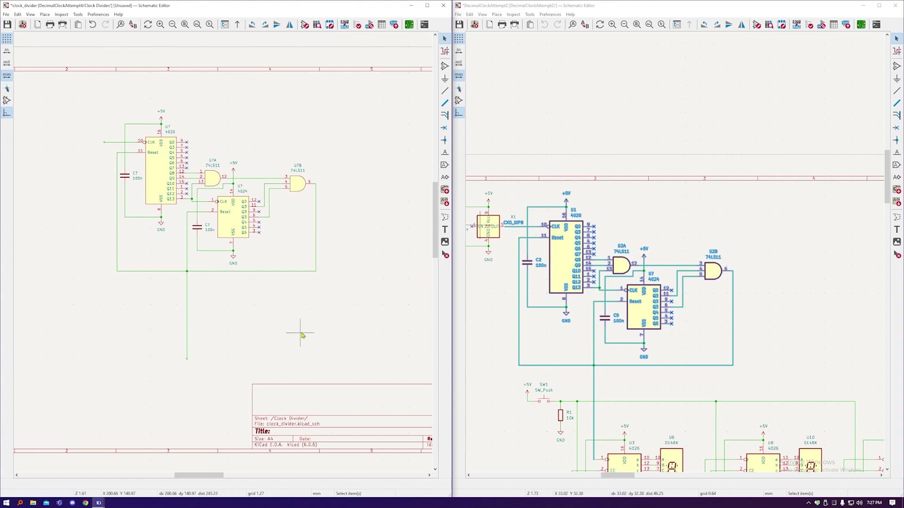
- Delete the leftover wire at the 4020's CLK pin and the dangling vertical wire below the reset loop
{"action": "scroll", "coordinate": [219, 188], "scroll_direction": "up", "scroll_amount": 7}
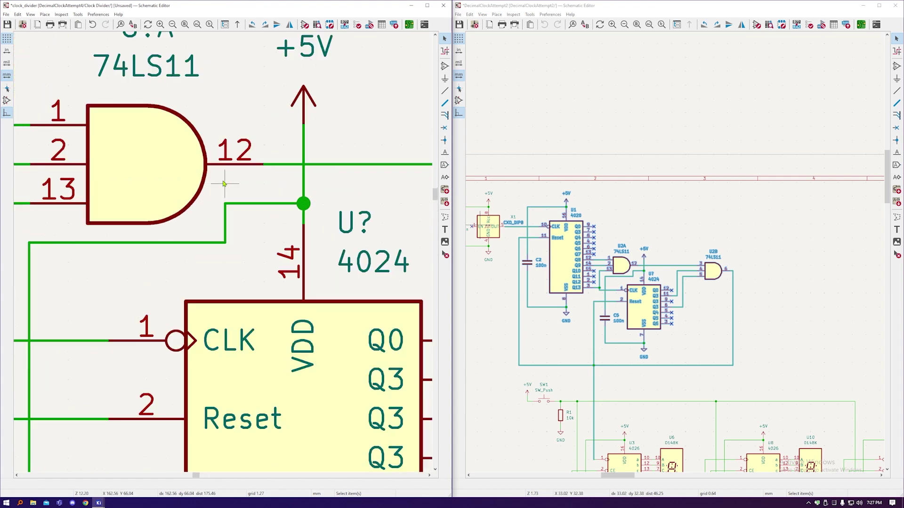
{"action": "scroll", "coordinate": [235, 245], "scroll_direction": "down", "scroll_amount": 7}
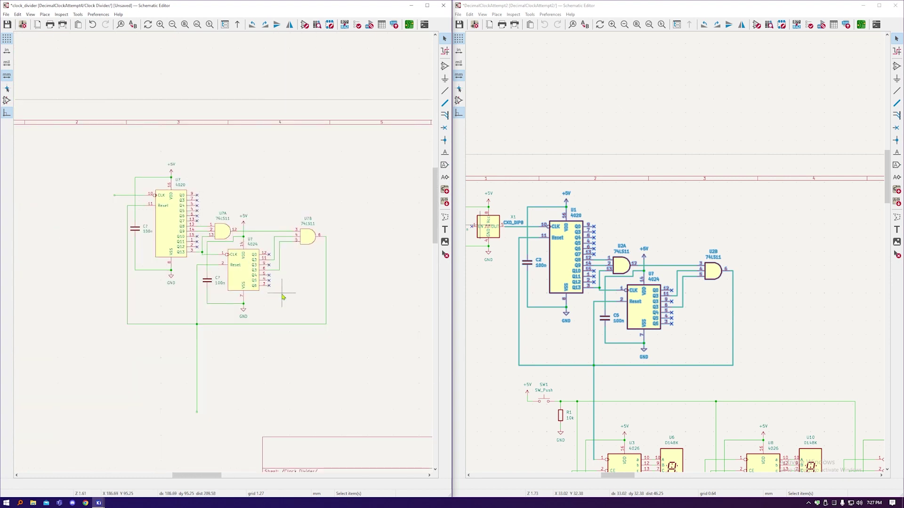
{"action": "scroll", "coordinate": [283, 297], "scroll_direction": "up", "scroll_amount": 2}
{"action": "scroll", "coordinate": [282, 297], "scroll_direction": "down", "scroll_amount": 2}
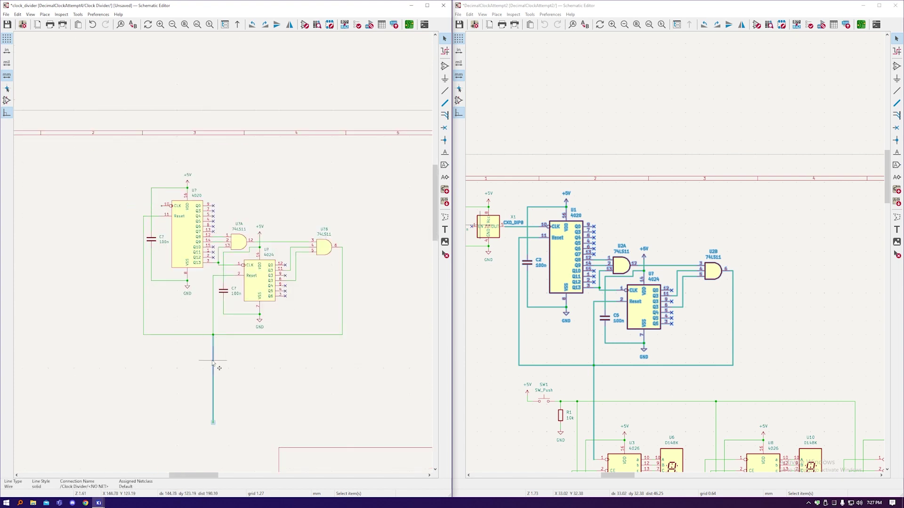
{"action": "scroll", "coordinate": [177, 266], "scroll_direction": "up", "scroll_amount": 2}
{"action": "left_click", "coordinate": [284, 200]}
{"action": "left_click", "coordinate": [306, 174]}
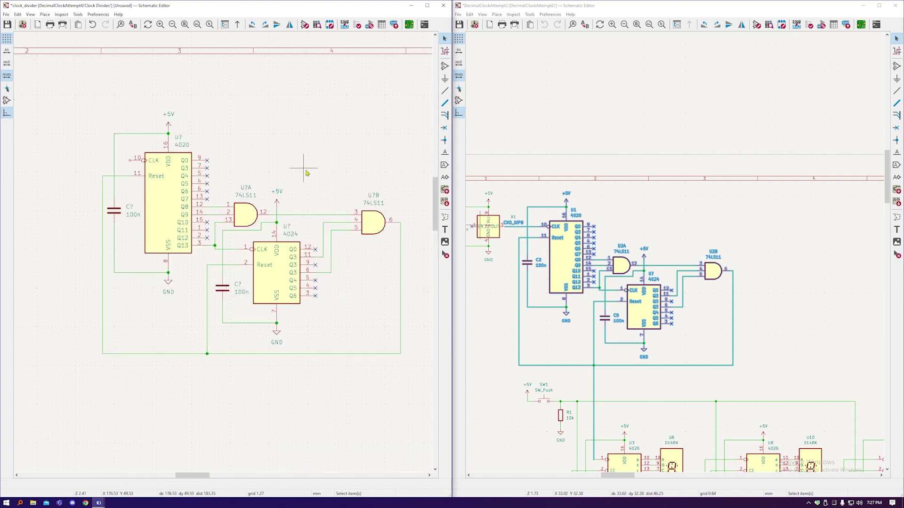
- Move the +5V and GND text of the 4024's power symbols closer to their symbols
{"action": "scroll", "coordinate": [274, 183], "scroll_direction": "up", "scroll_amount": 4}
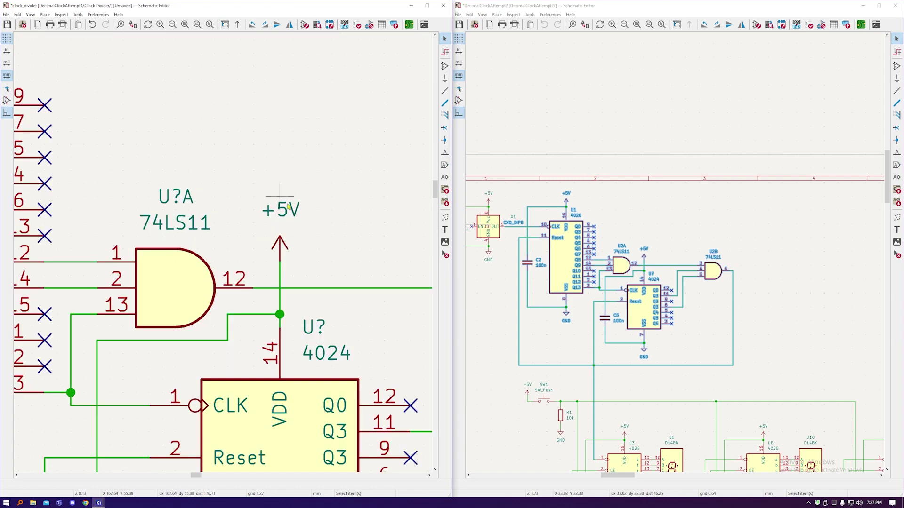
{"action": "left_click", "coordinate": [280, 193]}
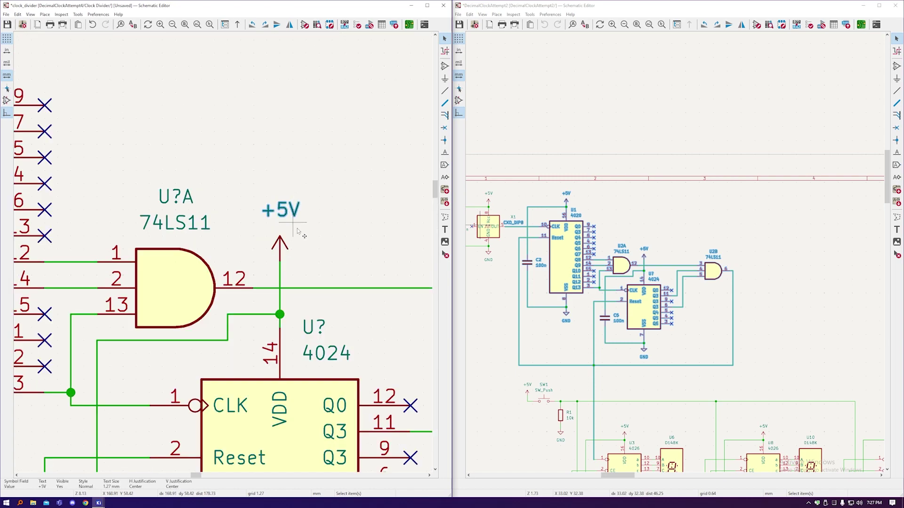
{"action": "scroll", "coordinate": [294, 214], "scroll_direction": "down", "scroll_amount": 2}
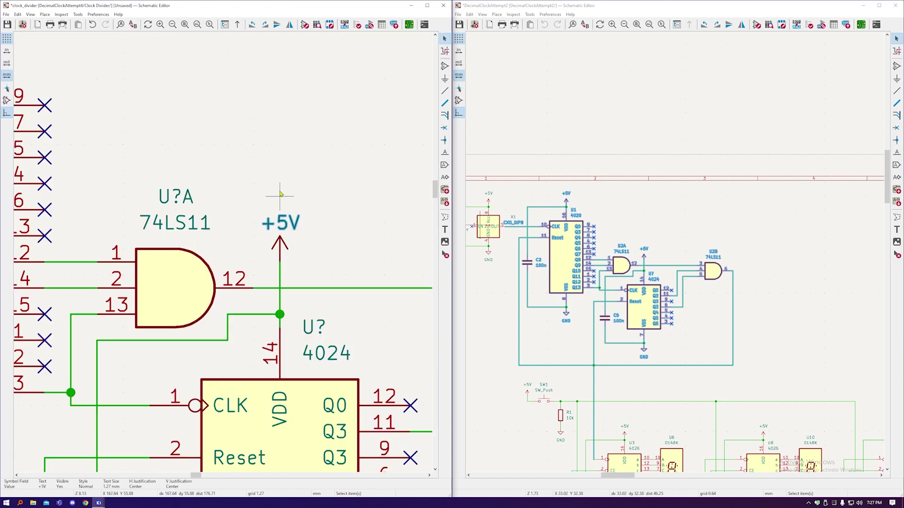
{"action": "scroll", "coordinate": [282, 329], "scroll_direction": "down", "scroll_amount": 4}
{"action": "scroll", "coordinate": [283, 359], "scroll_direction": "up", "scroll_amount": 3}
{"action": "left_click", "coordinate": [282, 350]}
{"action": "left_click_drag", "start_coordinate": [282, 349], "coordinate": [282, 340]}
{"action": "left_click", "coordinate": [297, 348]}
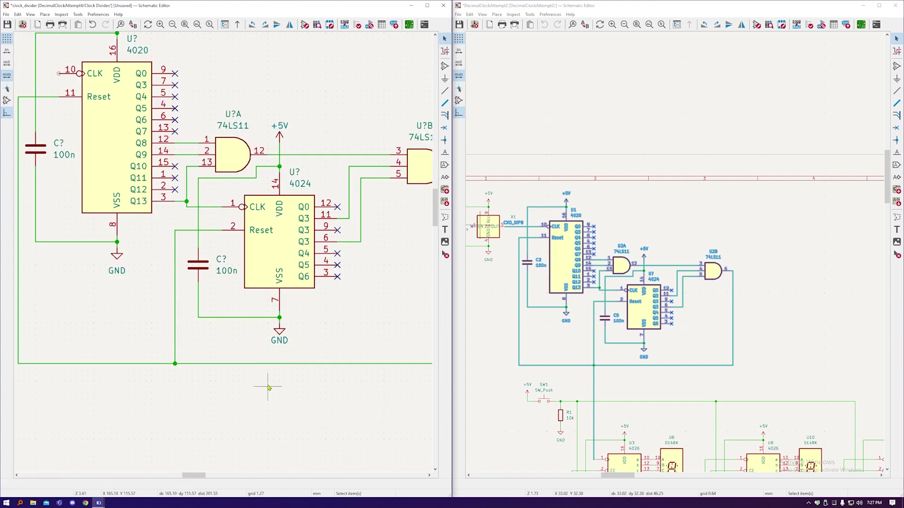
- Try duplicating the GND symbol below the 4024, and delete the copy
{"action": "scroll", "coordinate": [263, 379], "scroll_direction": "down", "scroll_amount": 2}
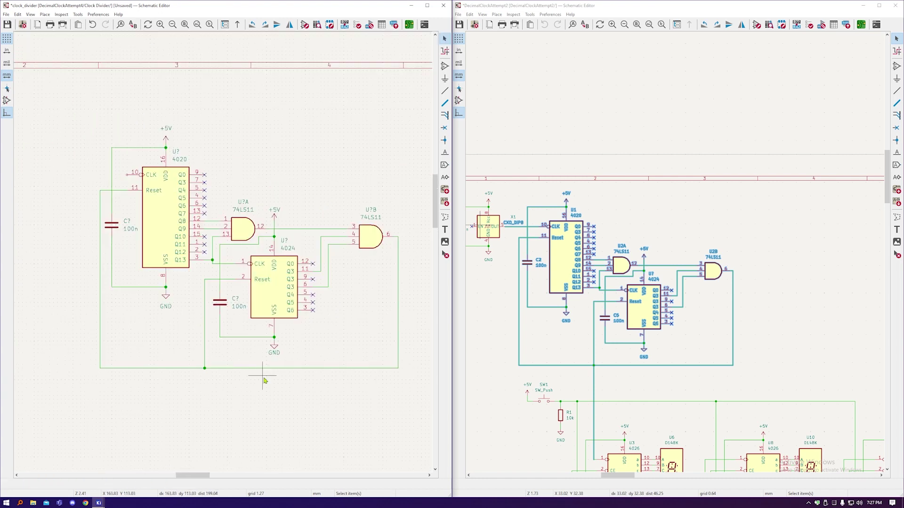
{"action": "scroll", "coordinate": [264, 380], "scroll_direction": "up", "scroll_amount": 6}
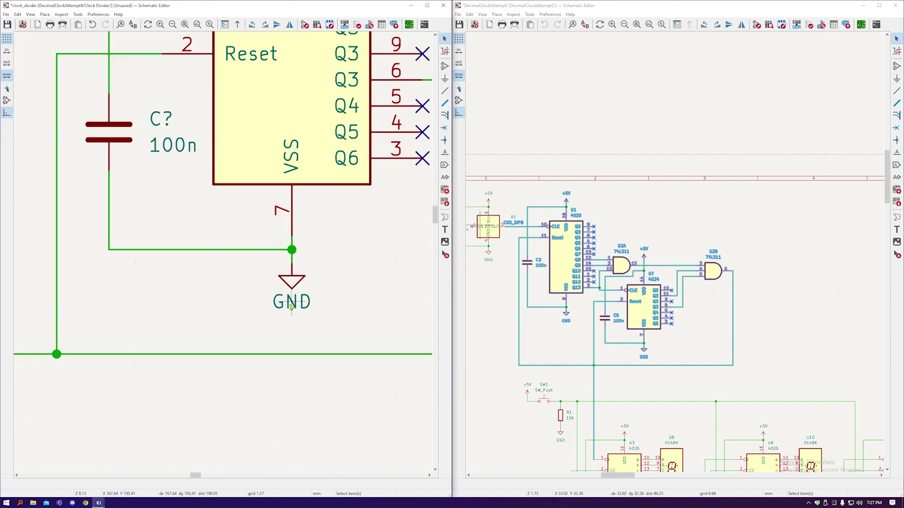
{"action": "left_click", "coordinate": [292, 284]}
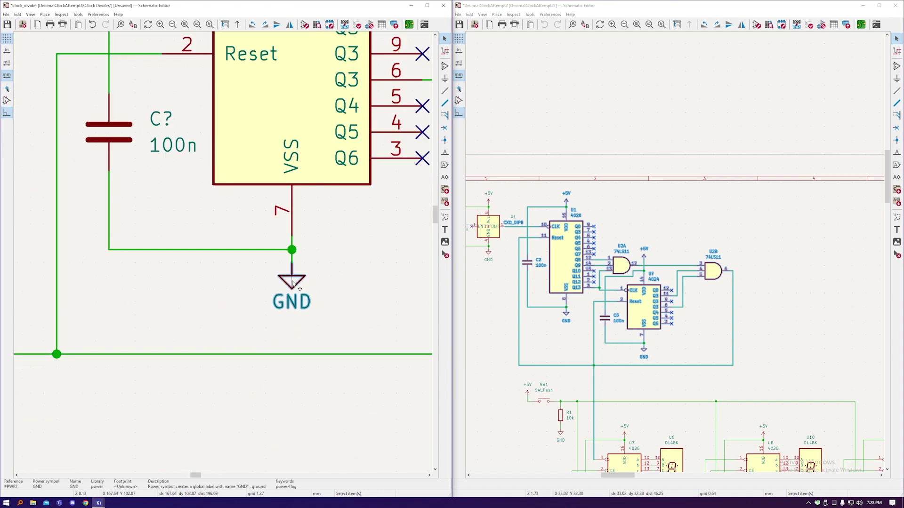
{"action": "key", "text": "ctrl+d"}
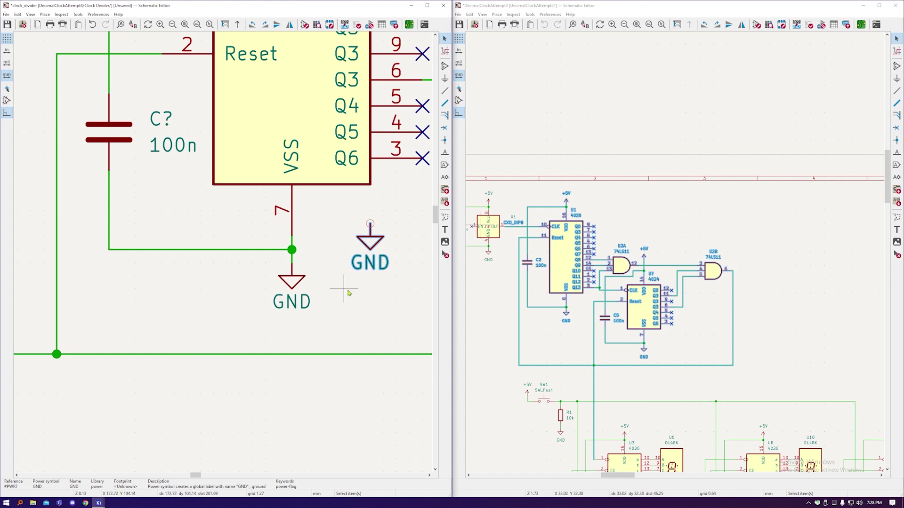
{"action": "key", "text": "Delete"}
- Move the 4024 counter and its 100n capacitor lower to separate them from the first AND gate
{"action": "scroll", "coordinate": [344, 288], "scroll_direction": "down", "scroll_amount": 6}
{"action": "scroll", "coordinate": [332, 282], "scroll_direction": "up", "scroll_amount": 5}
{"action": "scroll", "coordinate": [316, 292], "scroll_direction": "down", "scroll_amount": 5}
{"action": "left_click", "coordinate": [301, 283]}
{"action": "left_click_drag", "start_coordinate": [348, 265], "coordinate": [272, 194]}
{"action": "left_click_drag", "start_coordinate": [314, 252], "coordinate": [315, 272]}
{"action": "left_click_drag", "start_coordinate": [260, 245], "coordinate": [260, 261]}
{"action": "scroll", "coordinate": [264, 268], "scroll_direction": "up", "scroll_amount": 2}
{"action": "key", "text": "o"}
{"action": "left_click", "coordinate": [320, 120]}
{"action": "key", "text": "o"}
{"action": "left_click", "coordinate": [141, 114]}
{"action": "key", "text": "o"}
- Respace the wires and symbols around the 4024, shifting the vertical reset wire toward its 100n capacitor
{"action": "scroll", "coordinate": [113, 167], "scroll_direction": "up", "scroll_amount": 1}
{"action": "left_click_drag", "start_coordinate": [203, 155], "coordinate": [293, 296]}
{"action": "scroll", "coordinate": [247, 166], "scroll_direction": "down", "scroll_amount": 1}
{"action": "scroll", "coordinate": [217, 299], "scroll_direction": "up", "scroll_amount": 2}
{"action": "left_click_drag", "start_coordinate": [267, 226], "coordinate": [267, 265]}
{"action": "scroll", "coordinate": [328, 265], "scroll_direction": "down", "scroll_amount": 3}
{"action": "scroll", "coordinate": [187, 184], "scroll_direction": "up", "scroll_amount": 3}
{"action": "left_click_drag", "start_coordinate": [189, 210], "coordinate": [190, 235]}
{"action": "left_click_drag", "start_coordinate": [152, 190], "coordinate": [151, 203]}
{"action": "scroll", "coordinate": [372, 292], "scroll_direction": "down", "scroll_amount": 3}
{"action": "scroll", "coordinate": [344, 114], "scroll_direction": "up", "scroll_amount": 2}
{"action": "scroll", "coordinate": [344, 113], "scroll_direction": "down", "scroll_amount": 5}
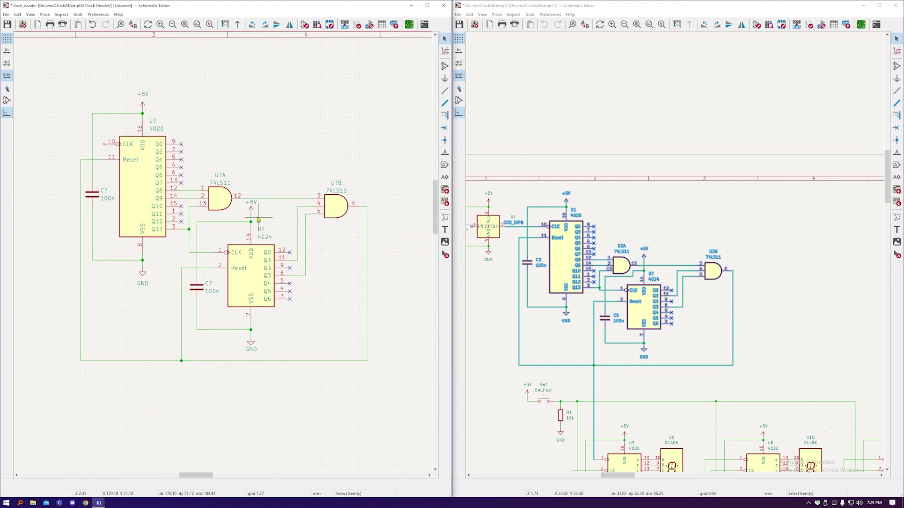
{"action": "left_click_drag", "start_coordinate": [181, 291], "coordinate": [197, 287]}
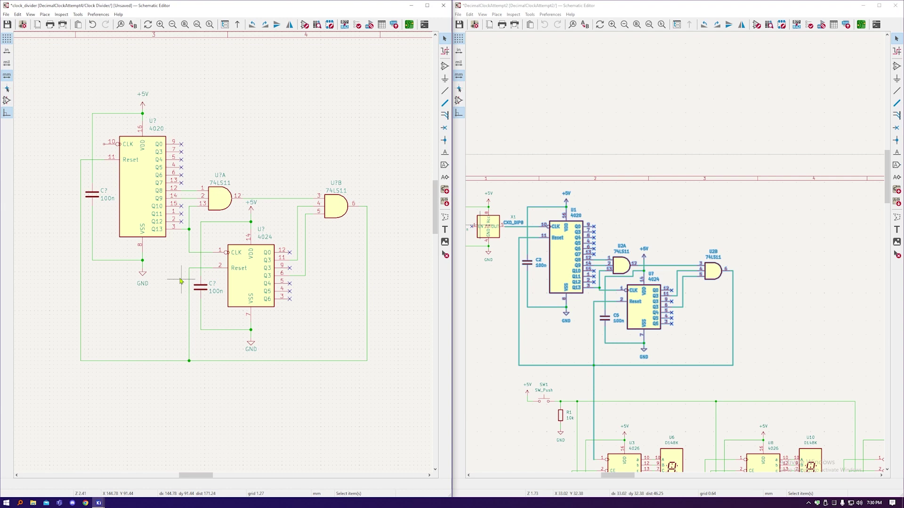
- Place an input hierarchical label named CLK_IN beside the 4020's clock input and mirror it horizontally
{"action": "left_click", "coordinate": [445, 178]}
{"action": "left_click", "coordinate": [431, 190]}
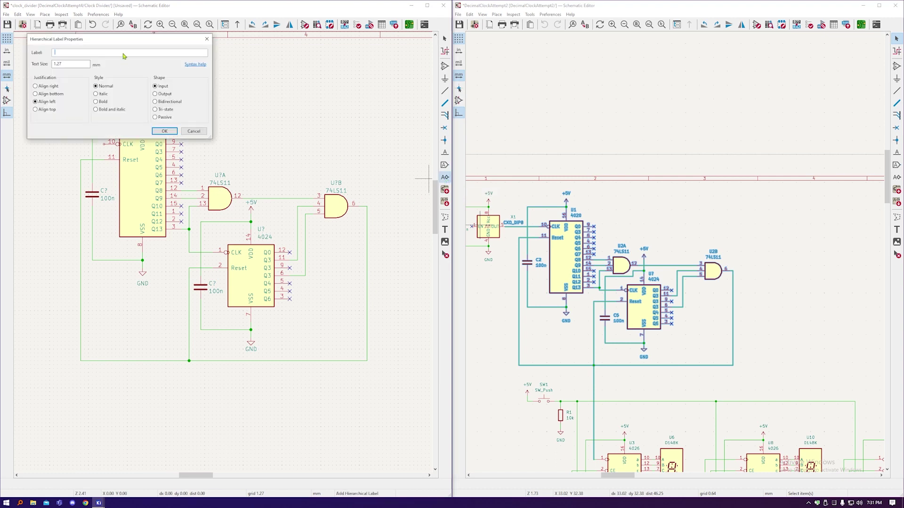
{"action": "type", "text": "CLK_IN"}
{"action": "left_click", "coordinate": [164, 131]}
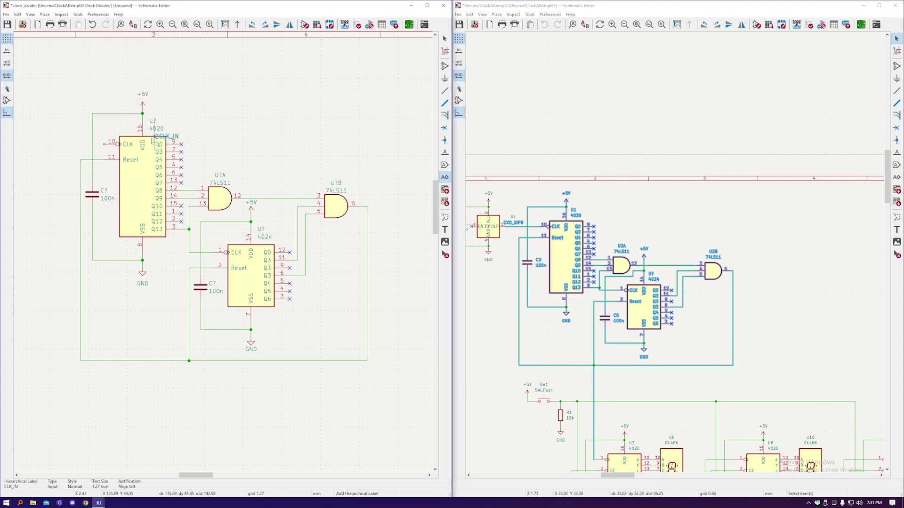
{"action": "left_click", "coordinate": [63, 144]}
{"action": "scroll", "coordinate": [61, 134], "scroll_direction": "up", "scroll_amount": 3}
{"action": "key", "text": "Escape"}
{"action": "key", "text": "x"}
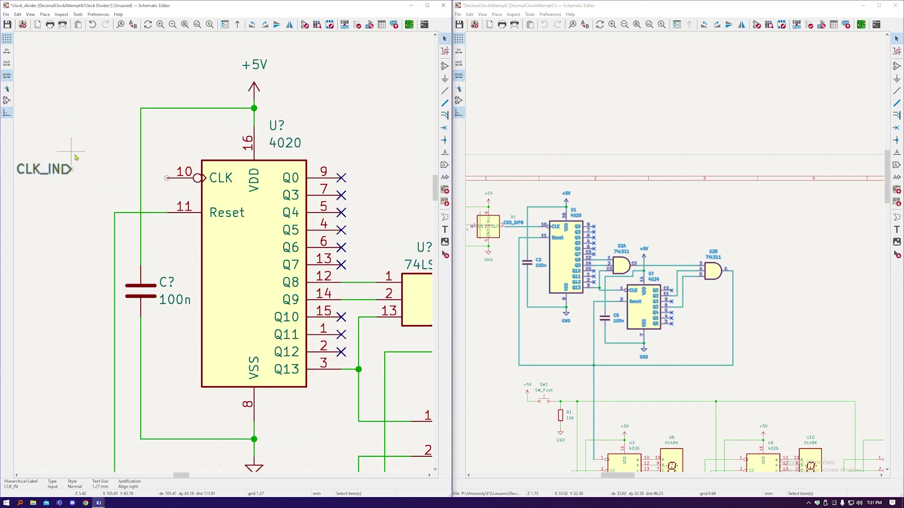
- Align the CLK_IN label with the 4020's CLK pin and wire the two together
{"action": "left_click_drag", "start_coordinate": [64, 170], "coordinate": [111, 179]}
{"action": "left_click", "coordinate": [114, 178]}
{"action": "left_click", "coordinate": [115, 177]}
{"action": "left_click", "coordinate": [167, 177]}
{"action": "scroll", "coordinate": [167, 183], "scroll_direction": "down", "scroll_amount": 5}
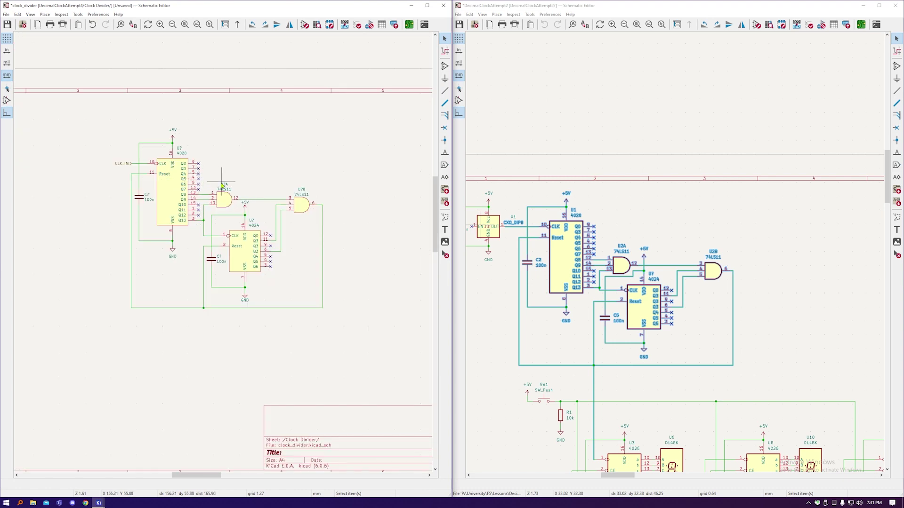
{"action": "scroll", "coordinate": [221, 185], "scroll_direction": "up", "scroll_amount": 2}
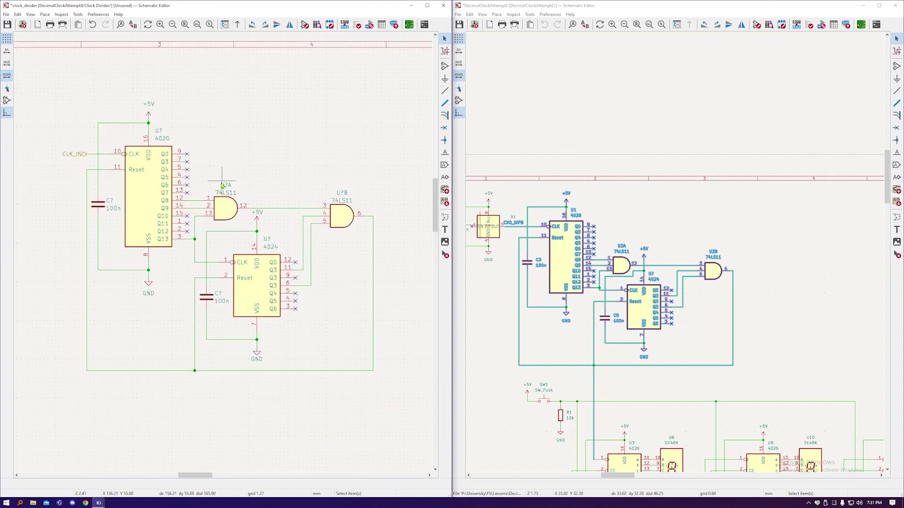
- Return to the root sheet and import the CLK_IN sheet pin onto the left edge of the Clock Divider sheet
{"action": "left_click", "coordinate": [237, 29]}
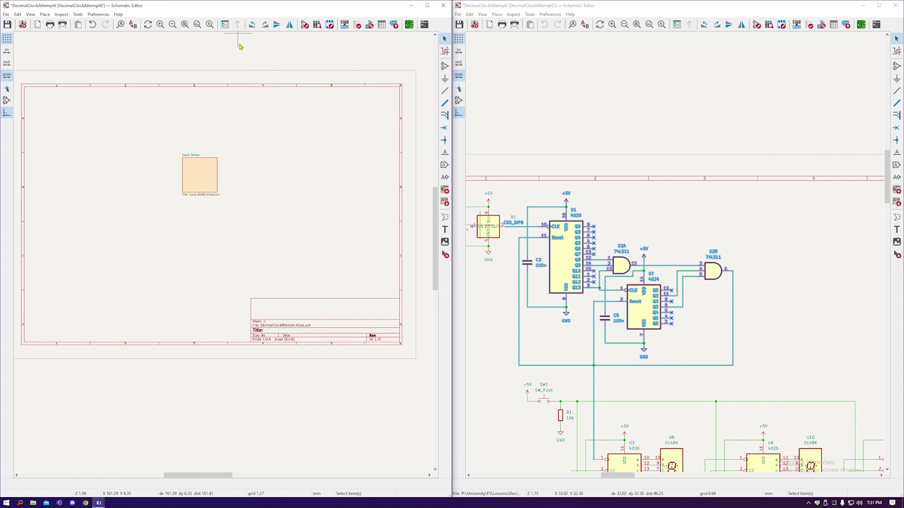
{"action": "scroll", "coordinate": [198, 169], "scroll_direction": "up", "scroll_amount": 3}
{"action": "left_click", "coordinate": [200, 180]}
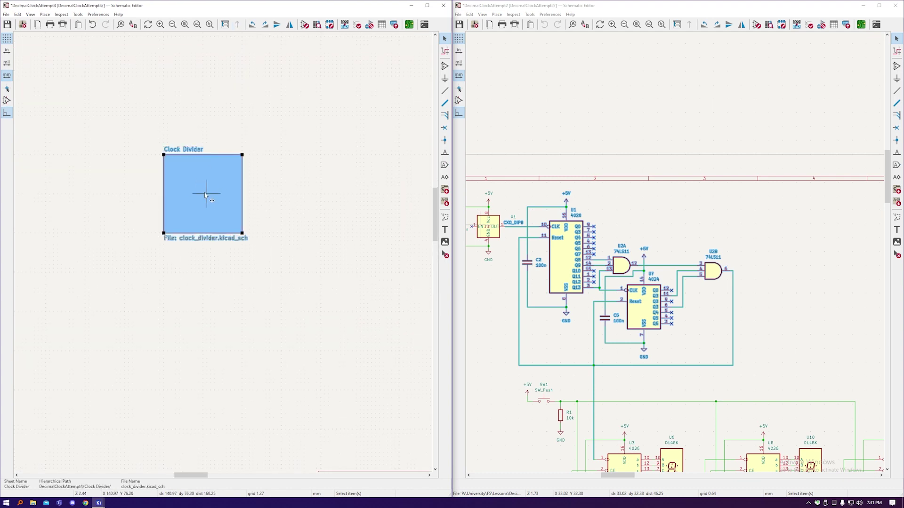
{"action": "right_click", "coordinate": [204, 193]}
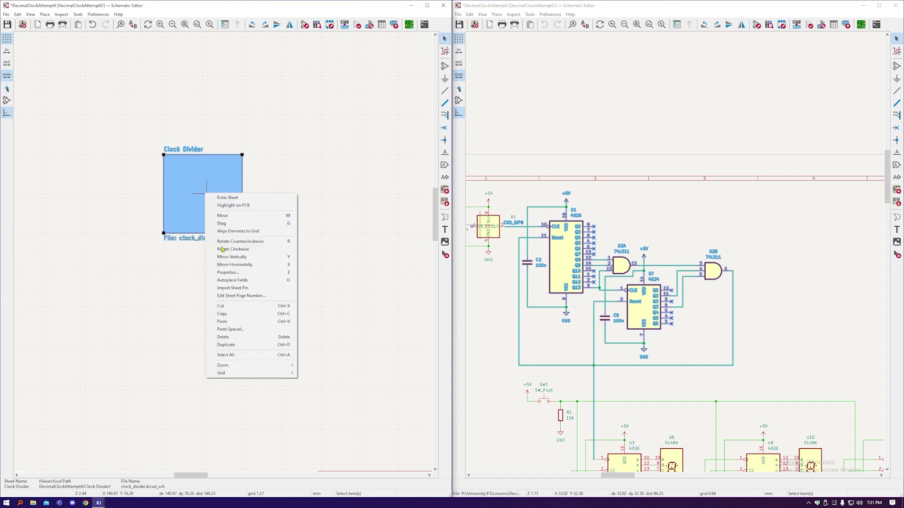
{"action": "left_click", "coordinate": [241, 290]}
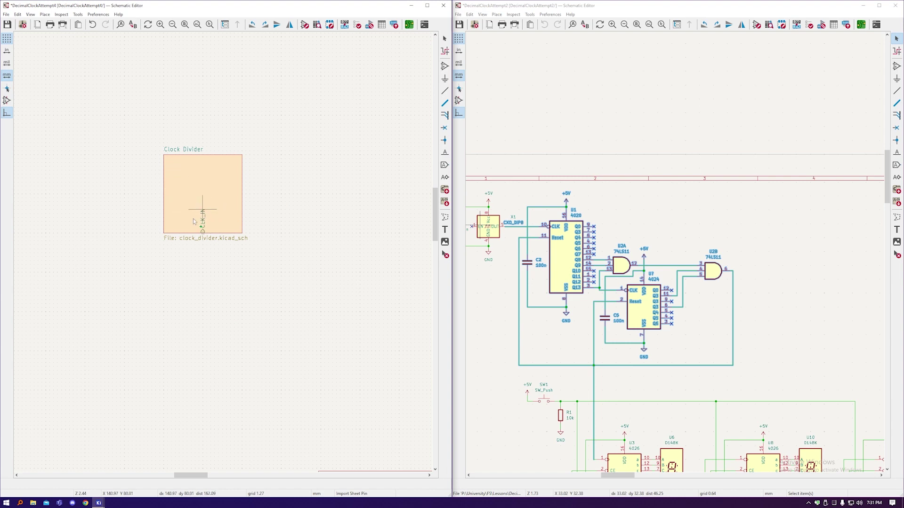
{"action": "left_click", "coordinate": [165, 167]}
{"action": "scroll", "coordinate": [165, 167], "scroll_direction": "up", "scroll_amount": 3}
{"action": "key", "text": "w"}
{"action": "right_click", "coordinate": [72, 182]}
{"action": "left_click", "coordinate": [89, 188]}
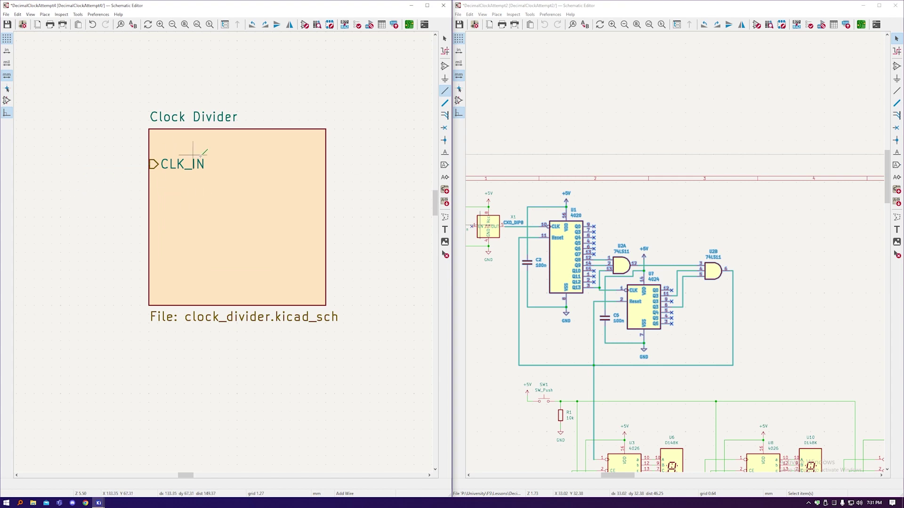
{"action": "right_click", "coordinate": [240, 200]}
{"action": "left_click", "coordinate": [249, 204]}
- Enter the Clock Divider sheet and delete the reset feedback wire at the second AND gate's output
{"action": "double_click", "coordinate": [231, 208]}
{"action": "scroll", "coordinate": [94, 152], "scroll_direction": "up", "scroll_amount": 3}
{"action": "scroll", "coordinate": [97, 154], "scroll_direction": "down", "scroll_amount": 3}
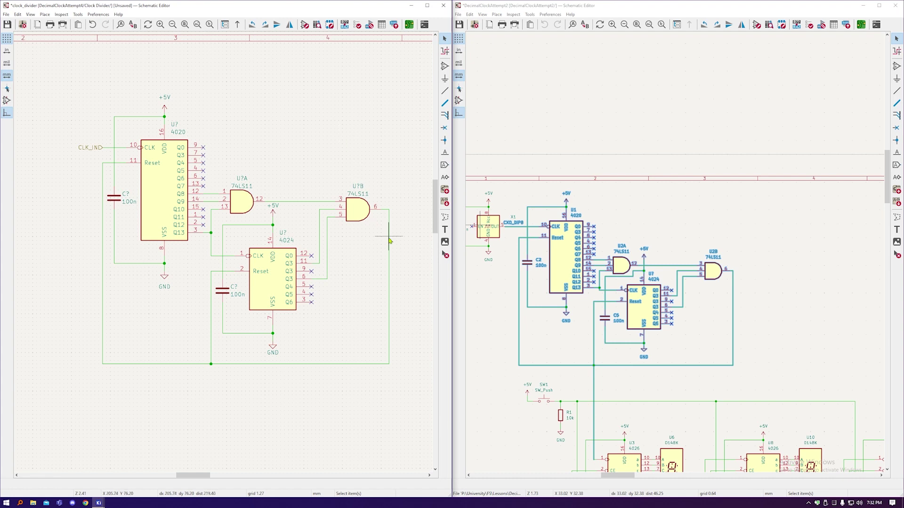
{"action": "key", "text": "Delete"}
{"action": "key", "text": "Delete"}
- Attach a local net label named Reset to the output of the second AND gate
{"action": "left_click", "coordinate": [444, 152]}
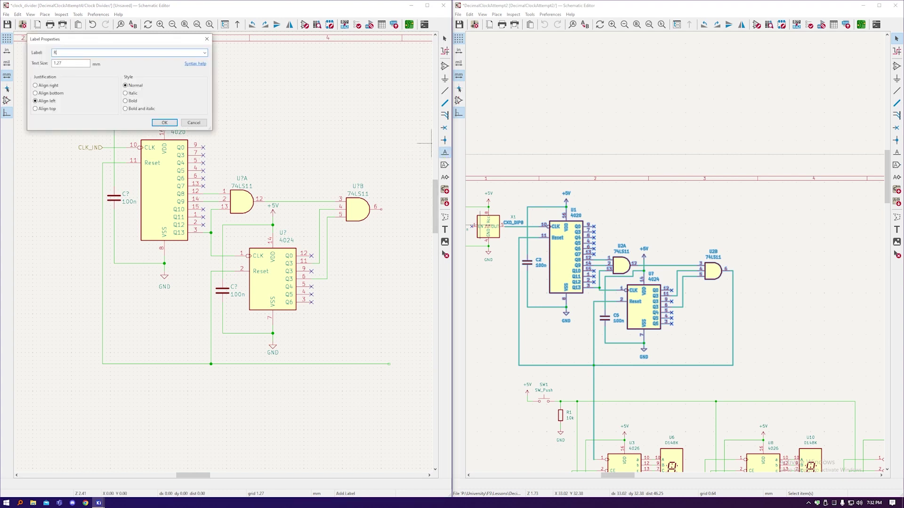
{"action": "type", "text": "Reset"}
{"action": "left_click", "coordinate": [167, 122]}
{"action": "left_click", "coordinate": [388, 209]}
{"action": "key", "text": "Escape"}
{"action": "left_click", "coordinate": [399, 206]}
- Delete the long reset wires below the circuit and place a copy of the Reset label at the 4024's Reset input
{"action": "left_click", "coordinate": [309, 364]}
{"action": "key", "text": "Delete"}
- Remove the leftover reset wire, place a Reset label at the 4020's Reset input and shift both input labels outward
{"action": "key", "text": "Delete"}
{"action": "key", "text": "ctrl+v"}
{"action": "left_click", "coordinate": [211, 271]}
{"action": "left_click_drag", "start_coordinate": [211, 271], "coordinate": [204, 271]}
{"action": "key", "text": "Delete"}
{"action": "key", "text": "ctrl+v"}
{"action": "left_click", "coordinate": [103, 163]}
{"action": "left_click_drag", "start_coordinate": [102, 163], "coordinate": [91, 162]}
{"action": "left_click_drag", "start_coordinate": [204, 270], "coordinate": [199, 272]}
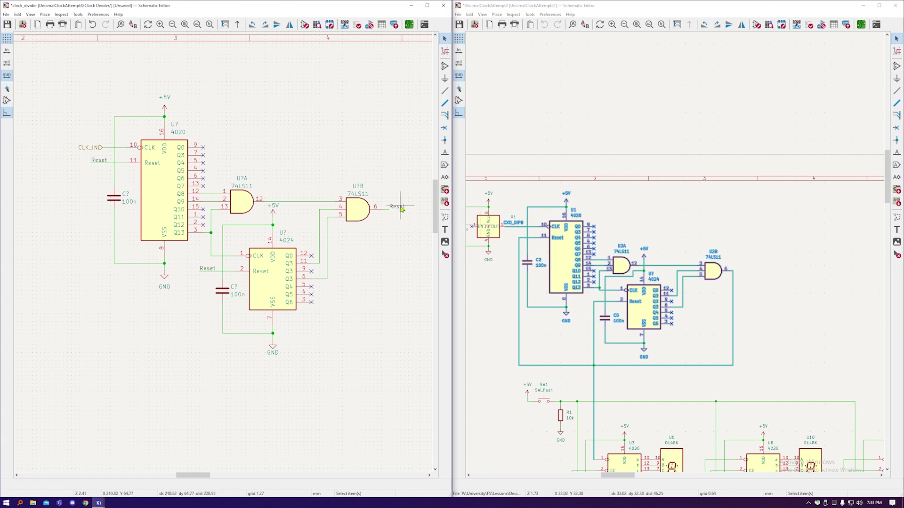
{"action": "left_click", "coordinate": [237, 24]}
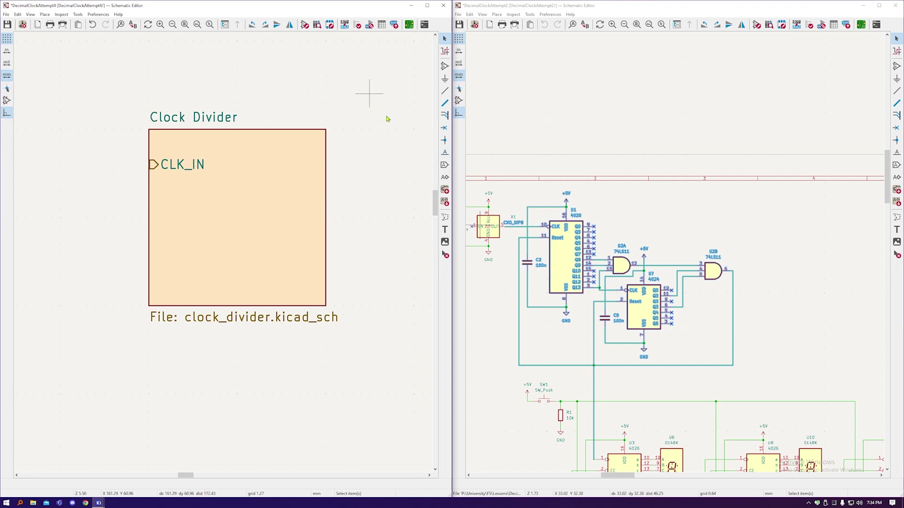
{"action": "scroll", "coordinate": [361, 142], "scroll_direction": "down", "scroll_amount": 9}
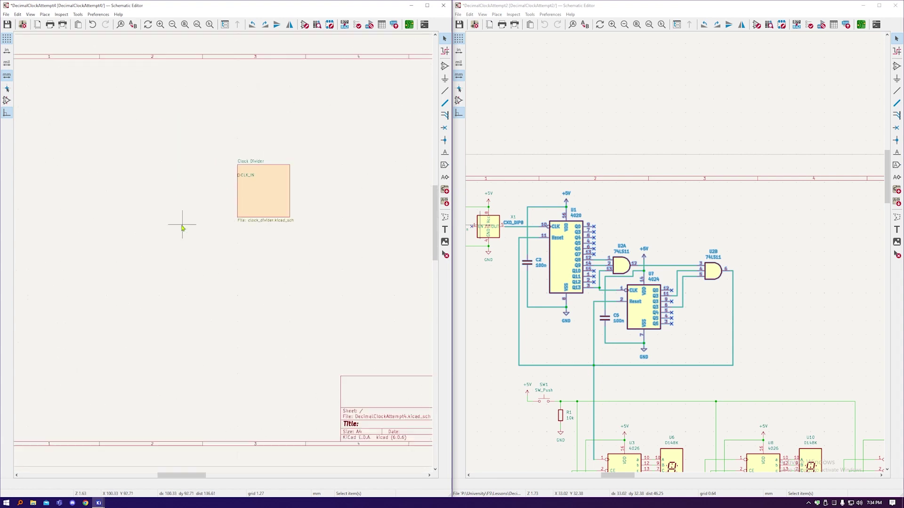
{"action": "scroll", "coordinate": [192, 220], "scroll_direction": "up", "scroll_amount": 2}
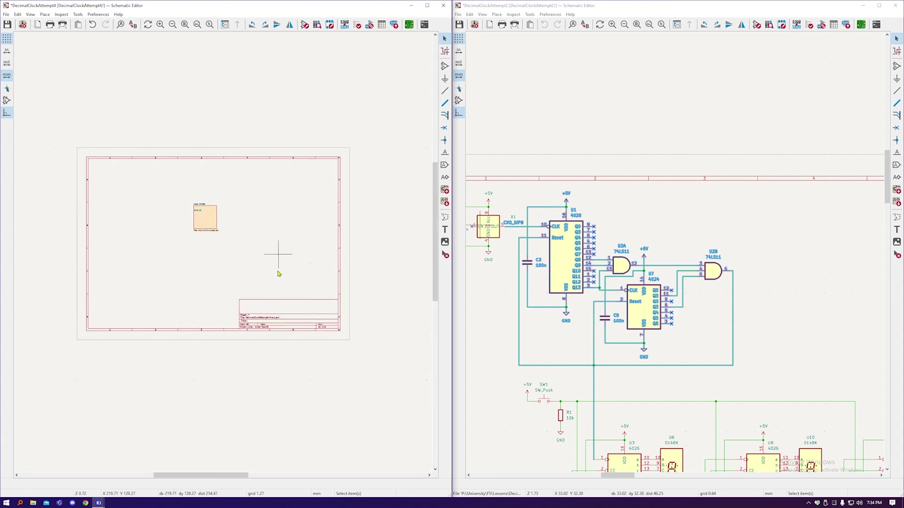
{"action": "double_click", "coordinate": [209, 215]}
{"action": "scroll", "coordinate": [143, 175], "scroll_direction": "up", "scroll_amount": 2}
- Duplicate the CLK_IN hierarchical label, mirror it, place it below the second AND gate and rename it CLK_OUT
{"action": "key", "text": "ctrl+d"}
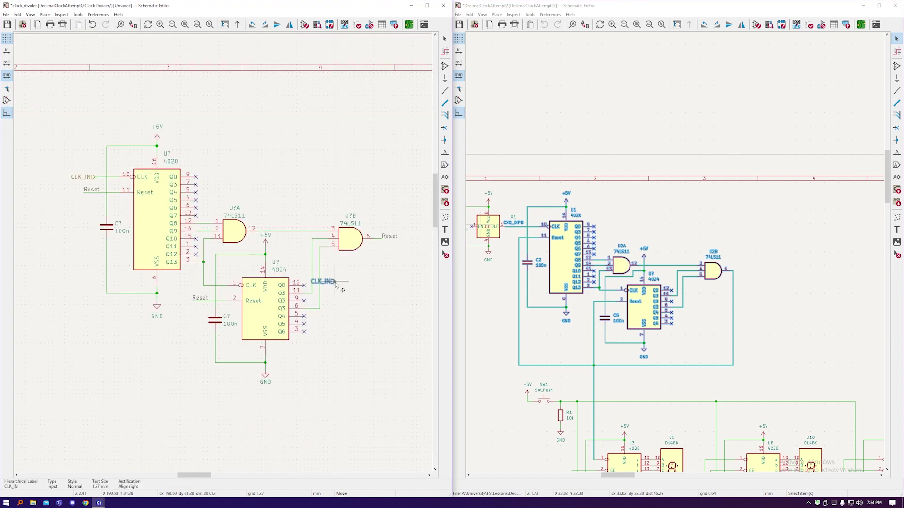
{"action": "key", "text": "x"}
{"action": "left_click", "coordinate": [356, 285]}
{"action": "double_click", "coordinate": [362, 285]}
{"action": "key", "text": "BackSpace"}
{"action": "type", "text": "OUT"}
{"action": "key", "text": "Return"}
{"action": "scroll", "coordinate": [393, 269], "scroll_direction": "up", "scroll_amount": 2}
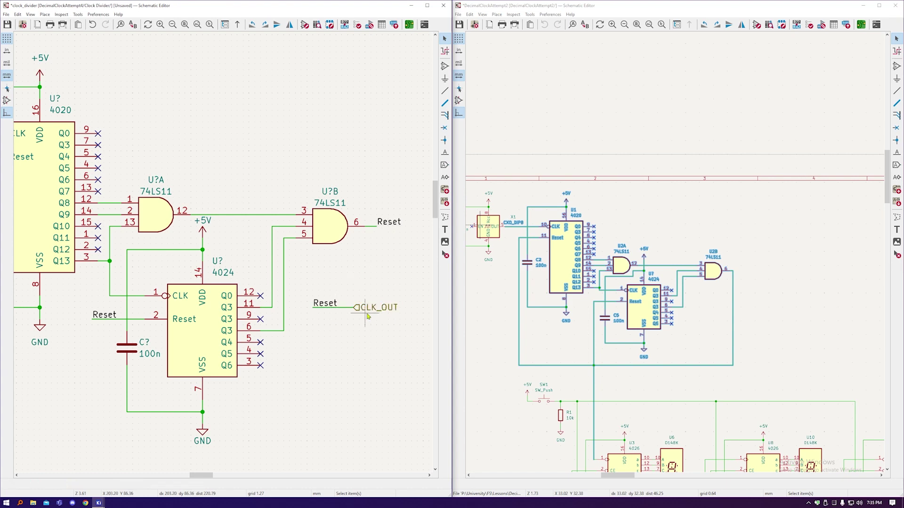
- Return to the root sheet, and copy the CXO_DIP8 oscillator with its capacitor and power symbols from the DecimalClockAttempt2 schematic
{"action": "scroll", "coordinate": [367, 314], "scroll_direction": "down", "scroll_amount": 1}
{"action": "left_click", "coordinate": [237, 24]}
{"action": "scroll", "coordinate": [702, 293], "scroll_direction": "down", "scroll_amount": 1}
{"action": "scroll", "coordinate": [570, 257], "scroll_direction": "up", "scroll_amount": 4}
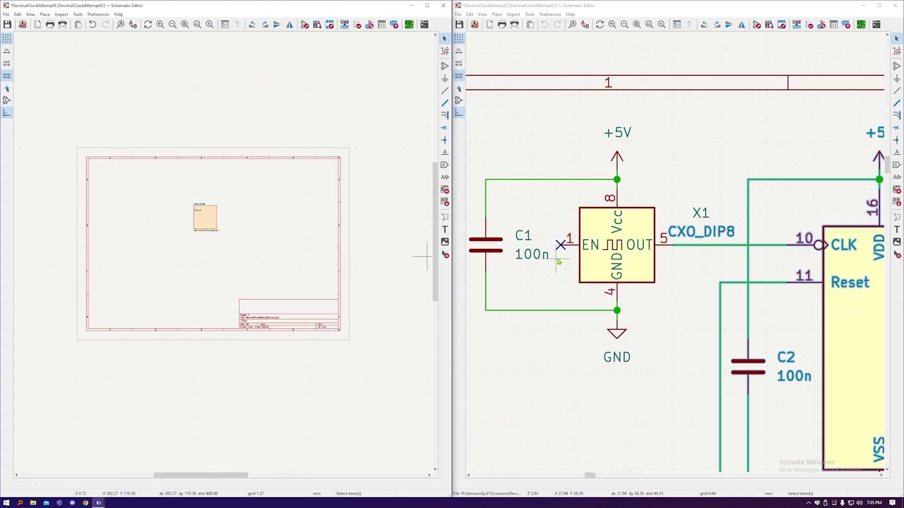
{"action": "left_click_drag", "start_coordinate": [649, 385], "coordinate": [478, 113]}
{"action": "key", "text": "ctrl+c"}
- Paste the oscillator circuit to the left of the Clock Divider sheet and save the schematic
{"action": "left_click", "coordinate": [155, 202]}
{"action": "key", "text": "ctrl+v"}
{"action": "left_click", "coordinate": [148, 201]}
{"action": "left_click", "coordinate": [222, 250]}
{"action": "key", "text": "ctrl+s"}
{"action": "scroll", "coordinate": [149, 204], "scroll_direction": "up", "scroll_amount": 6}
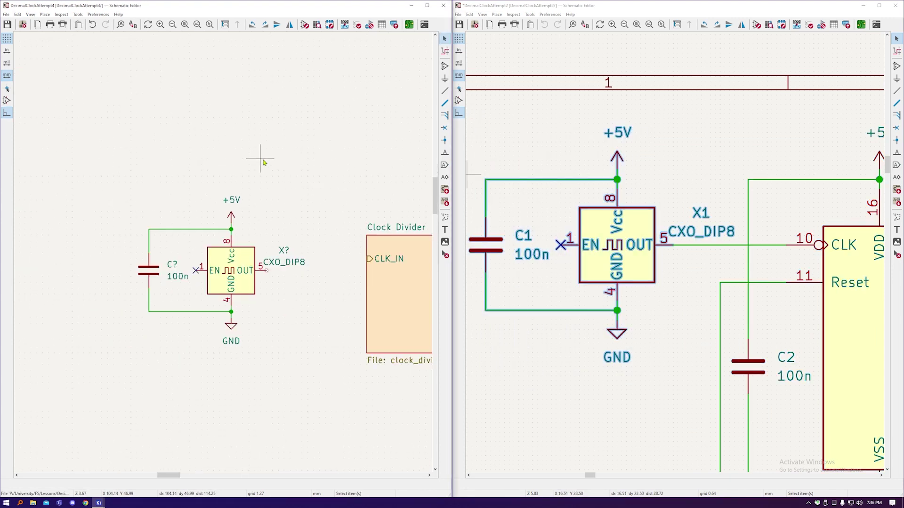
- Move the oscillator circuit level with the Clock Divider's CLK_IN pin and wire its OUT pin to it
{"action": "scroll", "coordinate": [247, 266], "scroll_direction": "up", "scroll_amount": 2}
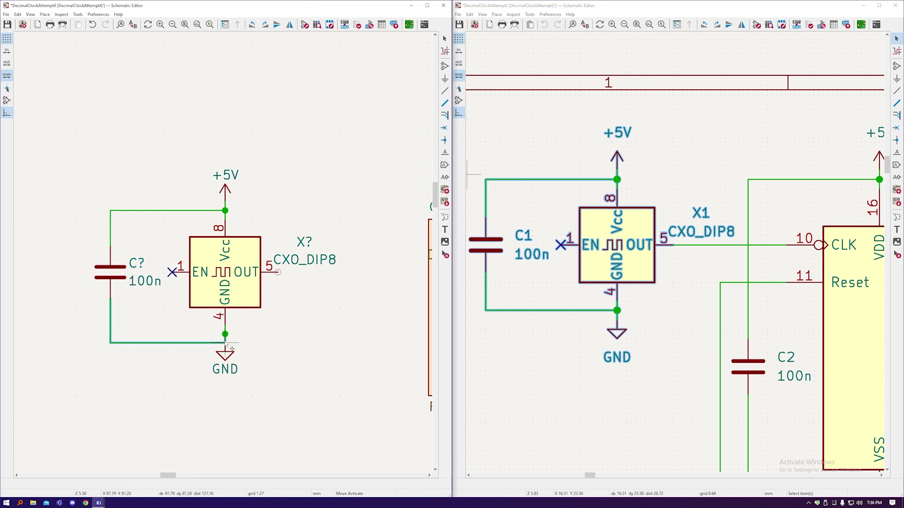
{"action": "scroll", "coordinate": [212, 282], "scroll_direction": "down", "scroll_amount": 4}
{"action": "scroll", "coordinate": [233, 353], "scroll_direction": "up", "scroll_amount": 2}
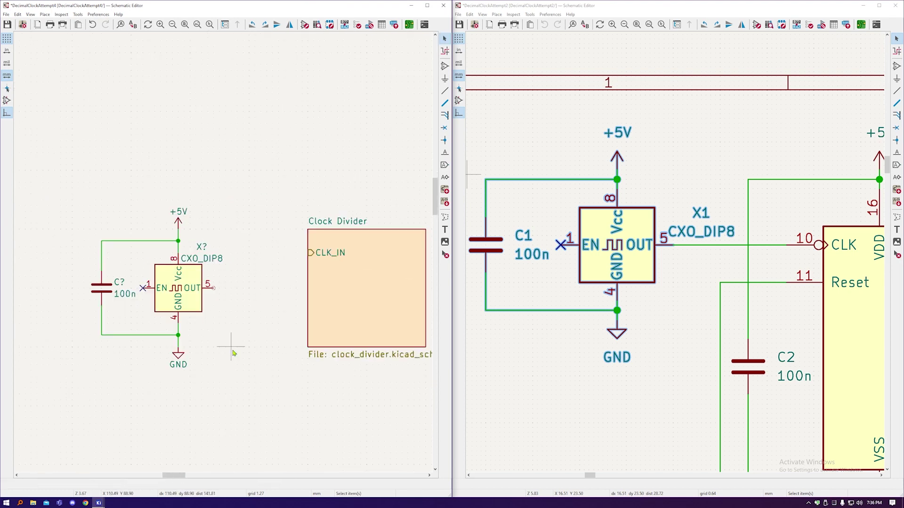
{"action": "left_click_drag", "start_coordinate": [247, 377], "coordinate": [89, 170]}
{"action": "left_click_drag", "start_coordinate": [190, 294], "coordinate": [189, 258]}
{"action": "left_click", "coordinate": [213, 253]}
{"action": "left_click", "coordinate": [309, 252]}
{"action": "scroll", "coordinate": [311, 266], "scroll_direction": "up", "scroll_amount": 3}
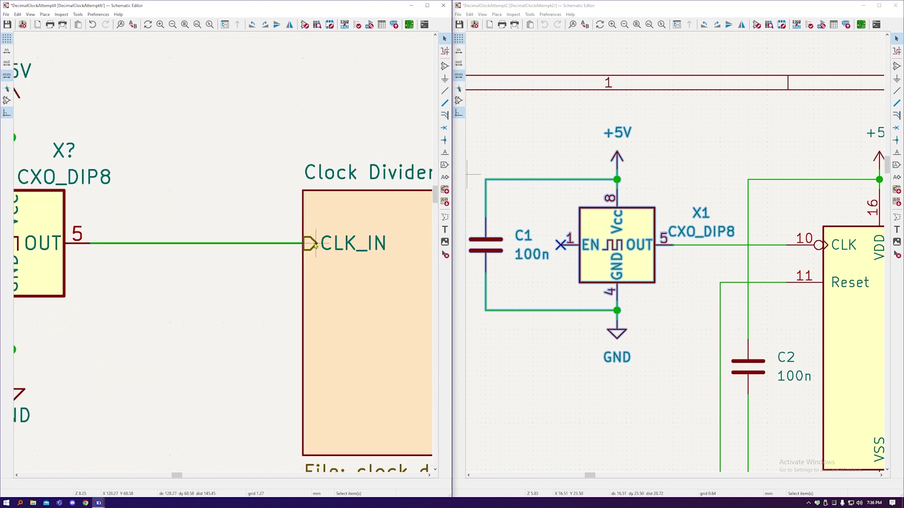
{"action": "scroll", "coordinate": [149, 206], "scroll_direction": "down", "scroll_amount": 3}
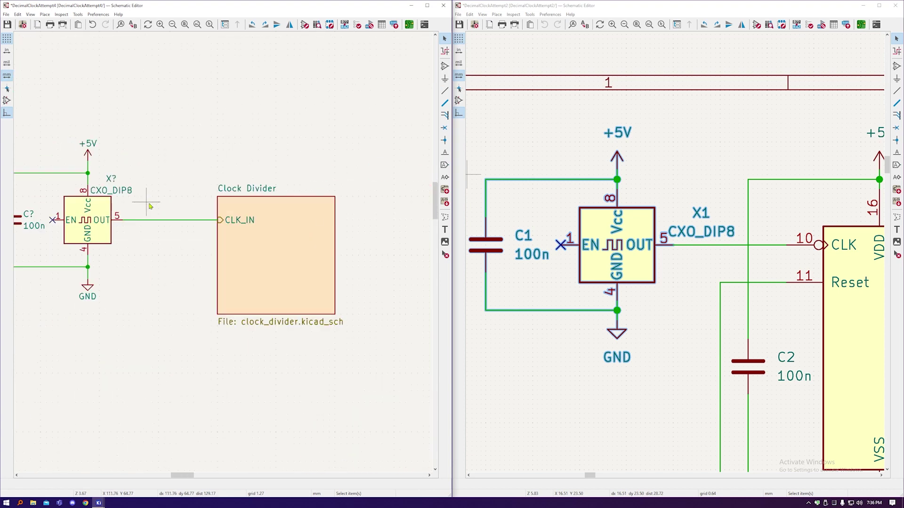
- Import the CLK_OUT sheet pin onto the Clock Divider's right edge, and check for further pins to import
{"action": "left_click", "coordinate": [270, 249]}
{"action": "right_click", "coordinate": [272, 248]}
{"action": "left_click", "coordinate": [291, 342]}
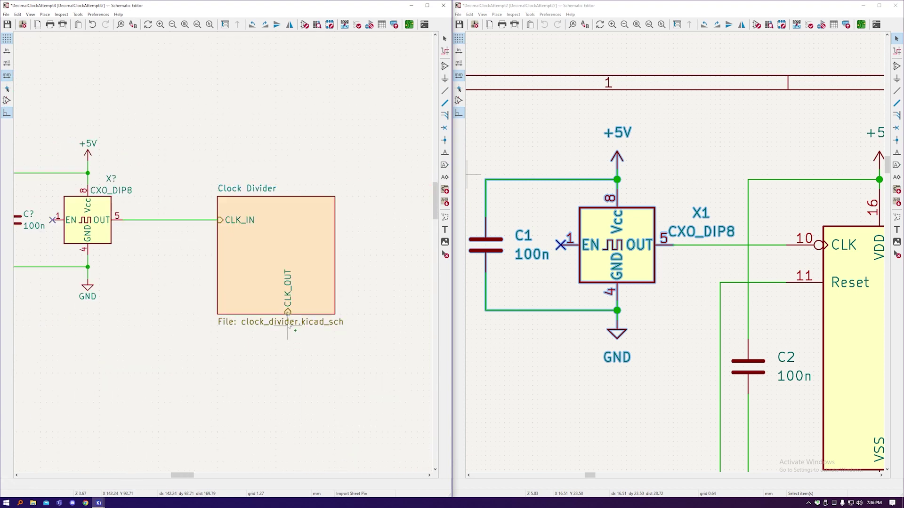
{"action": "left_click", "coordinate": [315, 224]}
{"action": "right_click", "coordinate": [283, 258]}
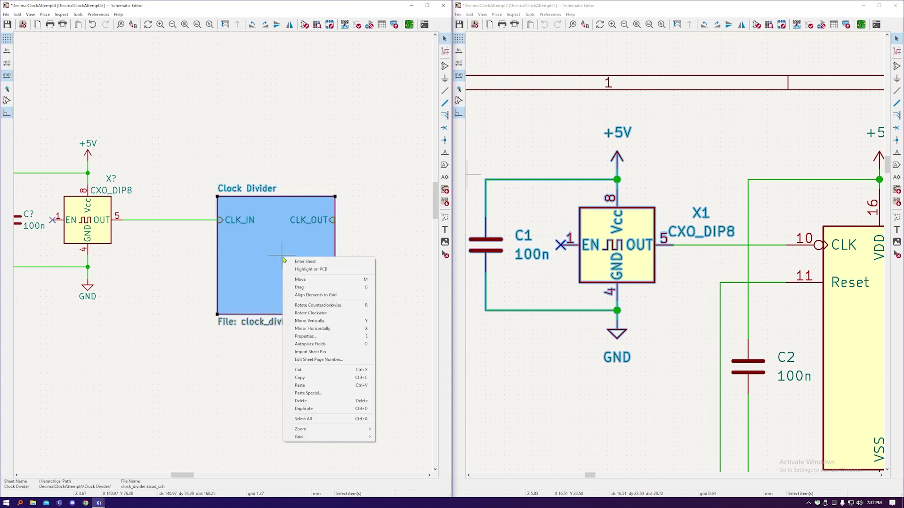
{"action": "left_click", "coordinate": [313, 352]}
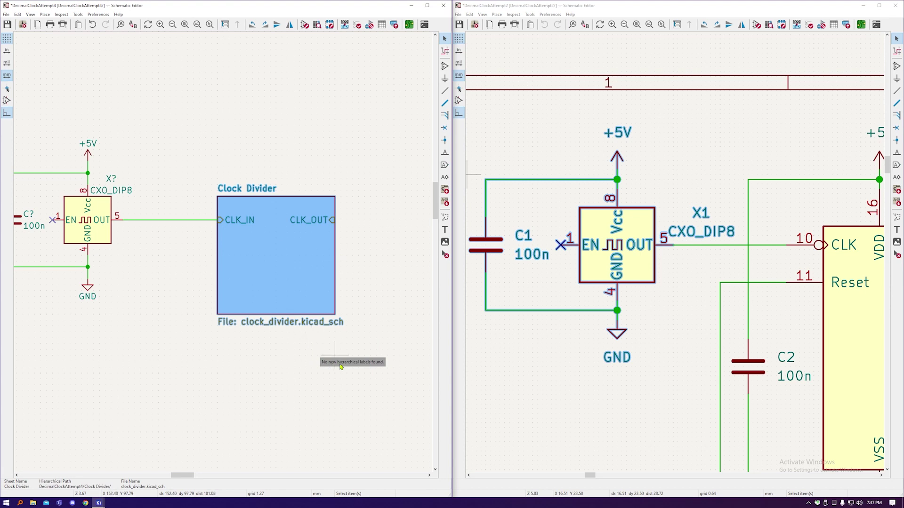
- Shrink the Clock Divider sheet around its pins and move the whole circuit to the page's upper-left corner
{"action": "left_click", "coordinate": [334, 314]}
{"action": "left_click_drag", "start_coordinate": [335, 314], "coordinate": [206, 181]}
{"action": "left_click", "coordinate": [318, 284]}
{"action": "scroll", "coordinate": [343, 252], "scroll_direction": "down", "scroll_amount": 3}
{"action": "key", "text": "ctrl+a"}
{"action": "left_click", "coordinate": [203, 215]}
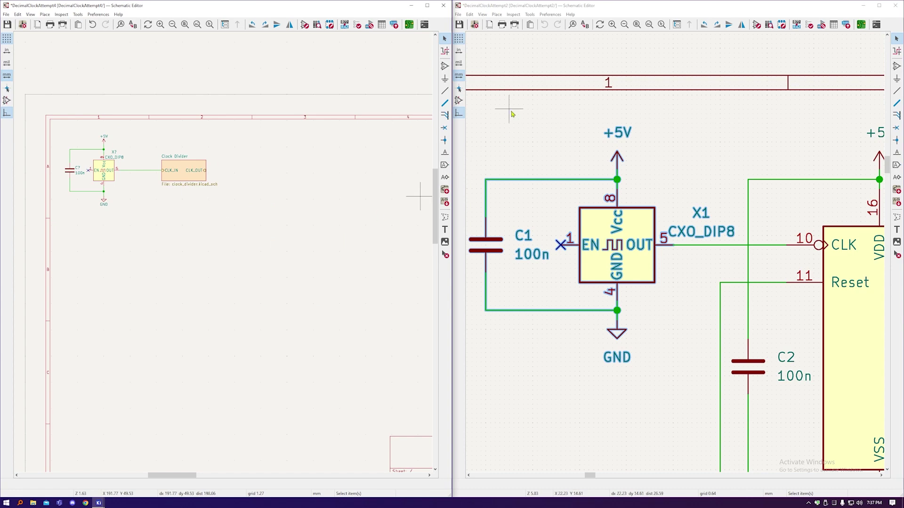
- Draw a new hierarchical sheet on the root page below the Clock Divider sheet
{"action": "key", "text": "Home"}
{"action": "scroll", "coordinate": [595, 266], "scroll_direction": "up", "scroll_amount": 5}
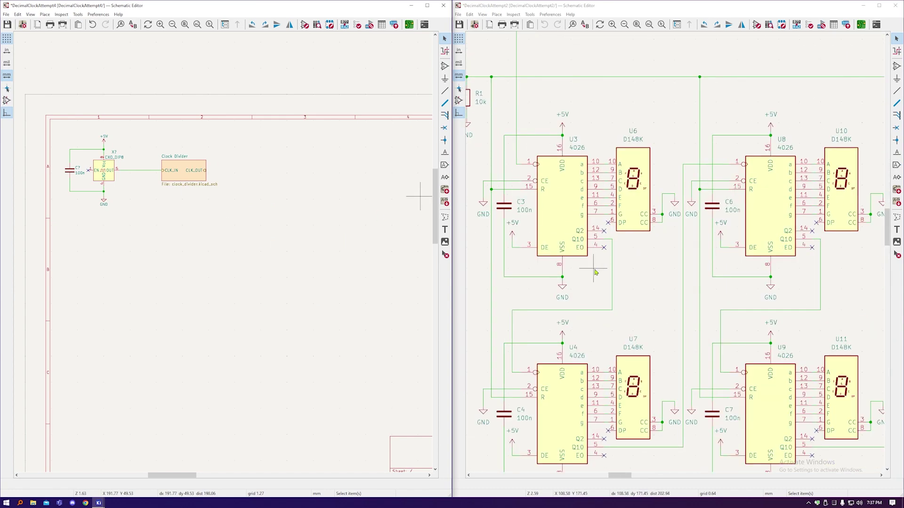
{"action": "left_click", "coordinate": [444, 190]}
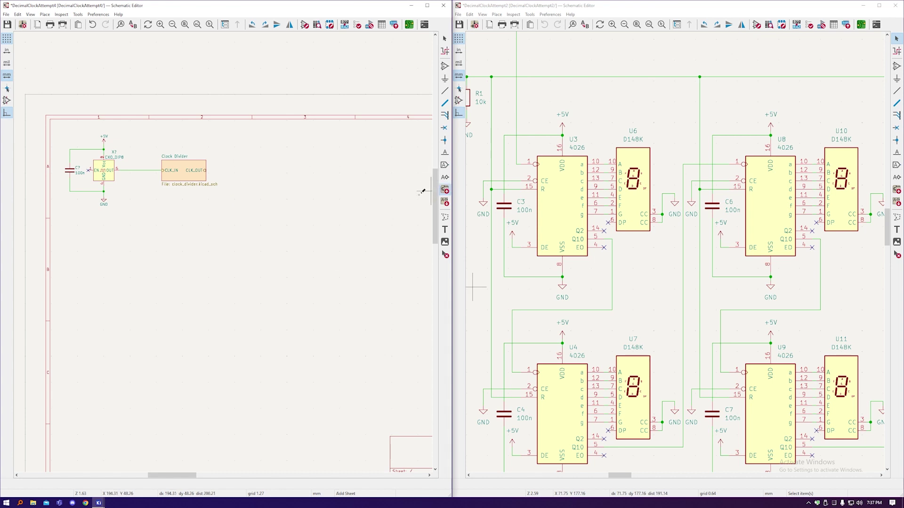
{"action": "left_click", "coordinate": [209, 226]}
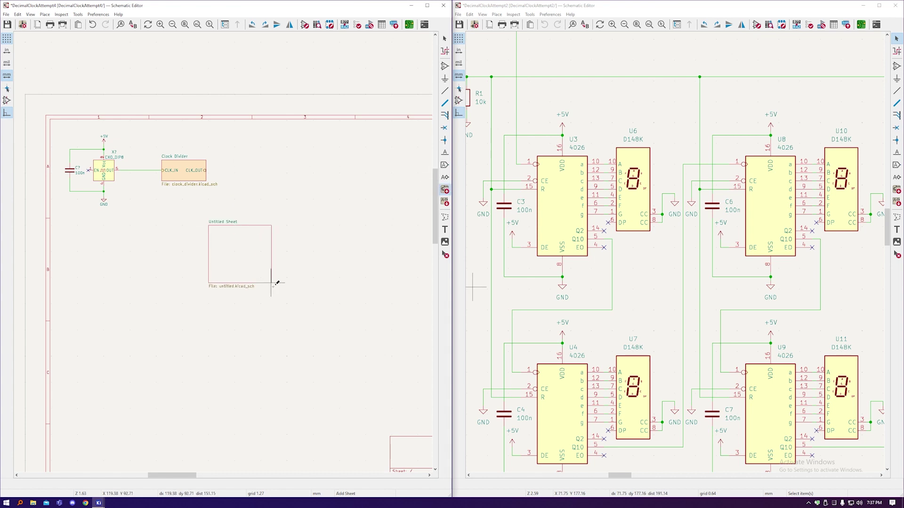
{"action": "left_click", "coordinate": [313, 304]}
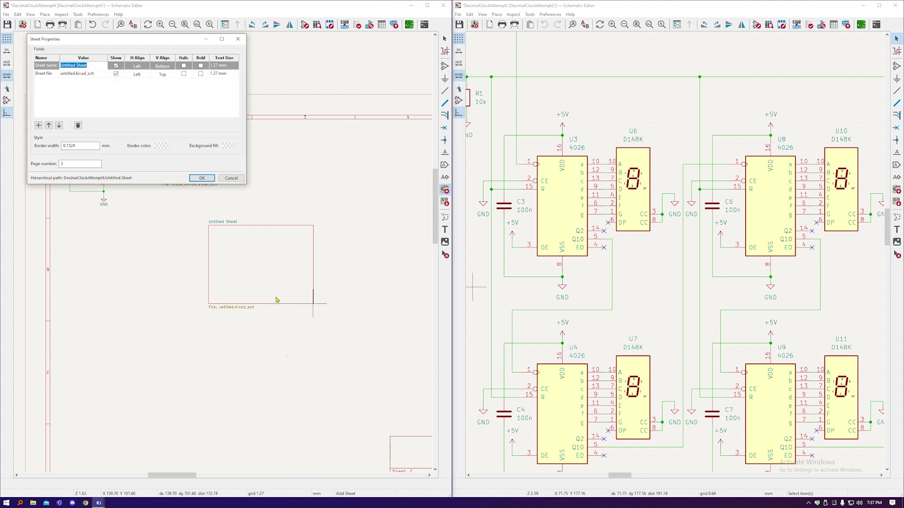
- Name the new sheet Display Digit and set its sheet file to display_digit.kicad_sch
{"action": "type", "text": "Display Digit"}
{"action": "left_click_drag", "start_coordinate": [155, 41], "coordinate": [226, 81]}
{"action": "left_click", "coordinate": [175, 113]}
{"action": "type", "text": "display_digit"}
{"action": "left_click", "coordinate": [272, 216]}
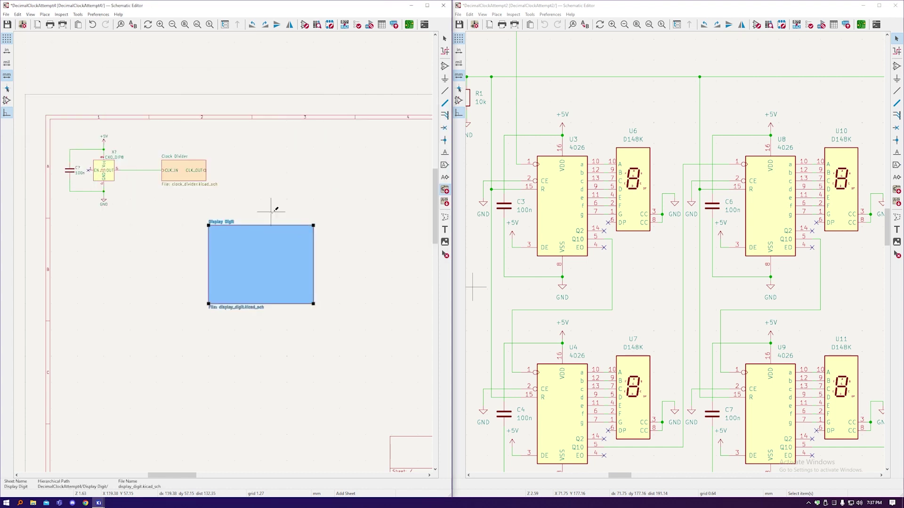
{"action": "left_click", "coordinate": [336, 257]}
{"action": "left_click", "coordinate": [290, 229]}
{"action": "key", "text": "e"}
{"action": "left_click", "coordinate": [338, 245]}
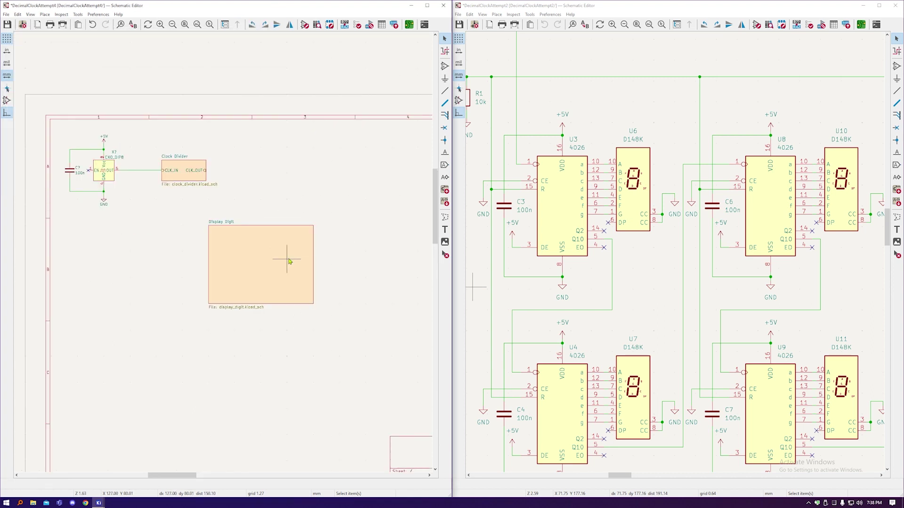
- Open the Display Digit sheet and paste in a copy of the U3 and U6 digit circuit from the old schematic
{"action": "double_click", "coordinate": [289, 261]}
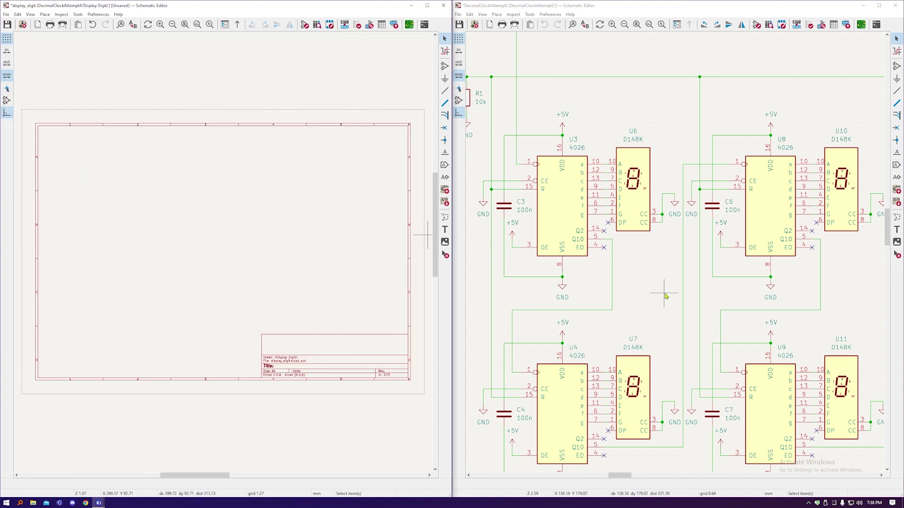
{"action": "left_click_drag", "start_coordinate": [671, 302], "coordinate": [485, 126]}
{"action": "key", "text": "ctrl+c"}
{"action": "key", "text": "ctrl+v"}
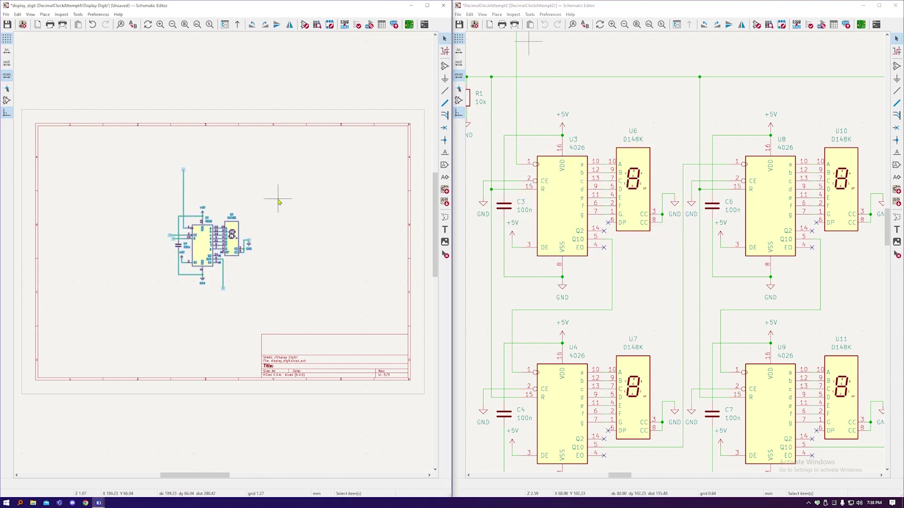
{"action": "left_click_drag", "start_coordinate": [488, 222], "coordinate": [475, 171]}
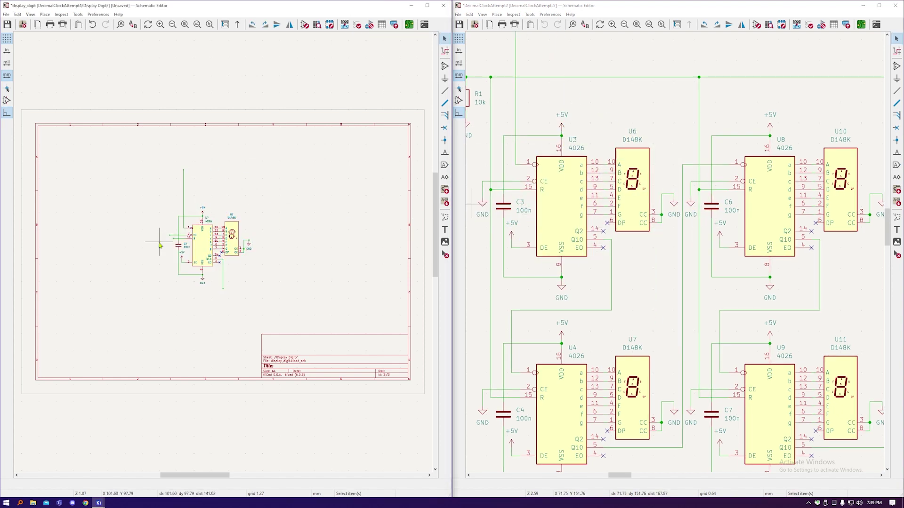
{"action": "scroll", "coordinate": [144, 271], "scroll_direction": "up", "scroll_amount": 3}
{"action": "scroll", "coordinate": [352, 171], "scroll_direction": "up", "scroll_amount": 2}
- Delete the leftover wires attached to the pasted 4026's clock, reset and Q10 pins
{"action": "left_click_drag", "start_coordinate": [181, 242], "coordinate": [174, 225]}
{"action": "scroll", "coordinate": [307, 207], "scroll_direction": "up", "scroll_amount": 1}
{"action": "left_click_drag", "start_coordinate": [307, 208], "coordinate": [306, 216]}
{"action": "scroll", "coordinate": [201, 155], "scroll_direction": "down", "scroll_amount": 2}
{"action": "scroll", "coordinate": [254, 259], "scroll_direction": "up", "scroll_amount": 1}
{"action": "left_click_drag", "start_coordinate": [319, 262], "coordinate": [202, 137]}
{"action": "key", "text": "g"}
{"action": "left_click", "coordinate": [356, 249]}
{"action": "left_click_drag", "start_coordinate": [341, 224], "coordinate": [329, 262]}
{"action": "scroll", "coordinate": [329, 261], "scroll_direction": "down", "scroll_amount": 2}
{"action": "key", "text": "Delete"}
{"action": "key", "text": "Delete"}
{"action": "scroll", "coordinate": [204, 221], "scroll_direction": "up", "scroll_amount": 2}
{"action": "key", "text": "Delete"}
{"action": "key", "text": "Delete"}
- Tidy the capacitor, the CE ground and their wiring beside the 4026
{"action": "left_click_drag", "start_coordinate": [180, 252], "coordinate": [151, 251]}
{"action": "left_click_drag", "start_coordinate": [94, 243], "coordinate": [185, 239]}
{"action": "left_click_drag", "start_coordinate": [152, 251], "coordinate": [144, 251]}
{"action": "left_click_drag", "start_coordinate": [197, 253], "coordinate": [196, 241]}
{"action": "left_click_drag", "start_coordinate": [144, 251], "coordinate": [179, 292]}
{"action": "left_click_drag", "start_coordinate": [167, 263], "coordinate": [172, 262]}
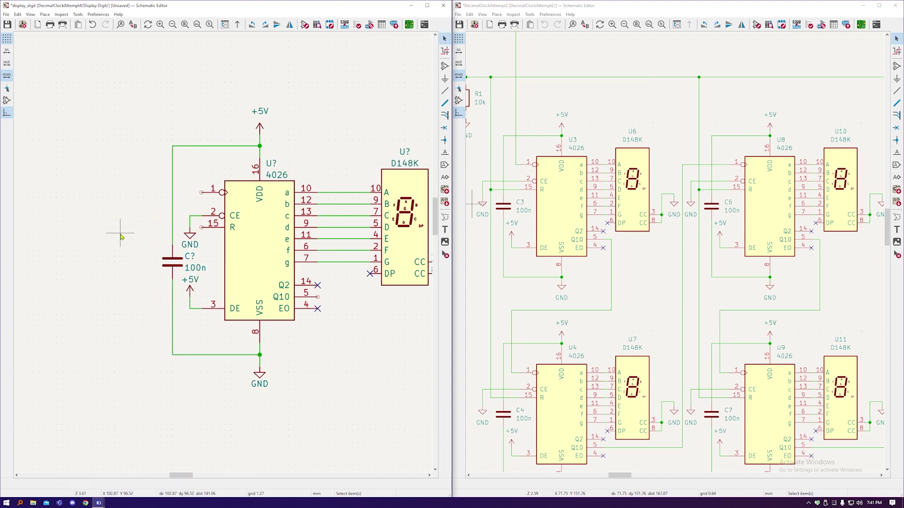
- Place input hierarchical labels named CLK and Reset in line with pins 1 and 15 of the 4026
{"action": "scroll", "coordinate": [120, 216], "scroll_direction": "down", "scroll_amount": 2}
{"action": "scroll", "coordinate": [193, 198], "scroll_direction": "up", "scroll_amount": 2}
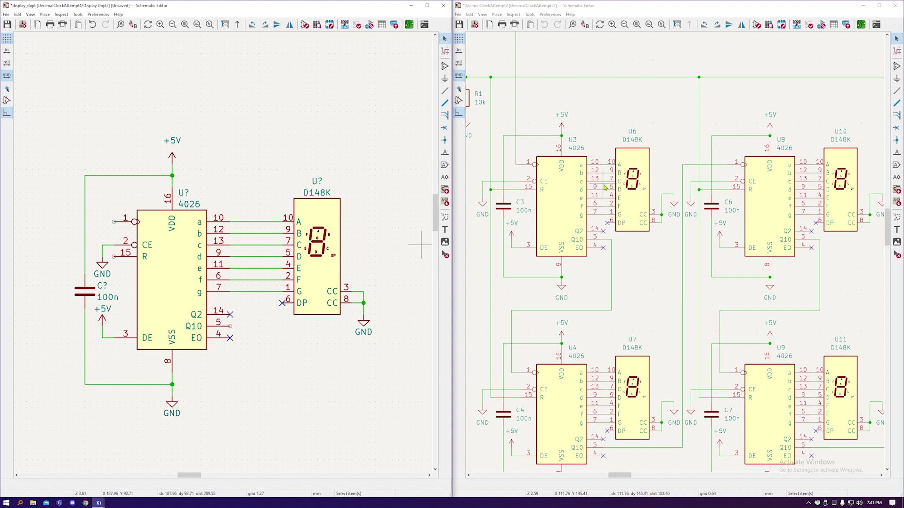
{"action": "scroll", "coordinate": [583, 156], "scroll_direction": "down", "scroll_amount": 2}
{"action": "scroll", "coordinate": [581, 155], "scroll_direction": "up", "scroll_amount": 2}
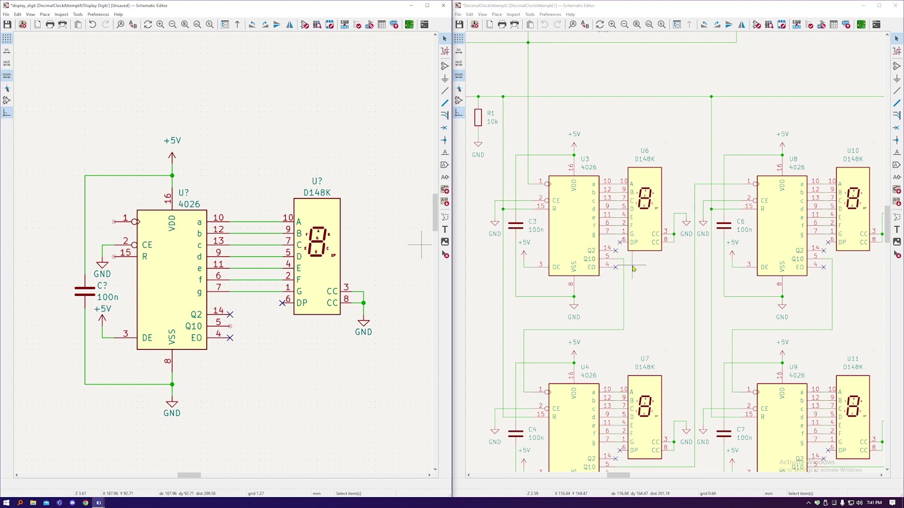
{"action": "type", "text": "h"}
{"action": "type", "text": "CLK"}
{"action": "key", "text": "Return"}
{"action": "left_click", "coordinate": [74, 222]}
{"action": "left_click", "coordinate": [69, 245]}
{"action": "type", "text": "Reset"}
{"action": "key", "text": "Return"}
{"action": "left_click", "coordinate": [74, 256]}
- Attach an output hierarchical label named CLK_OUT to the 4026's Q10 pin
{"action": "left_click", "coordinate": [286, 358]}
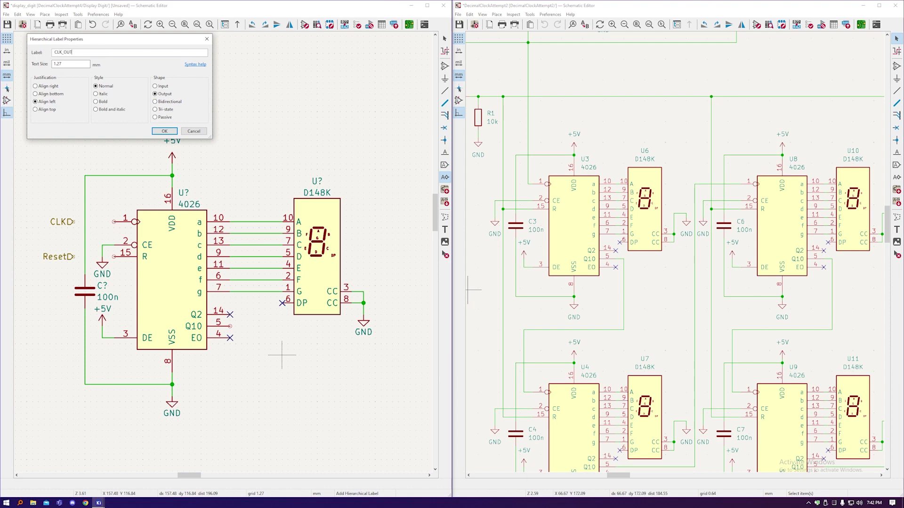
{"action": "type", "text": "CLK_OUT"}
{"action": "key", "text": "Return"}
{"action": "left_click", "coordinate": [238, 326]}
{"action": "key", "text": "Escape"}
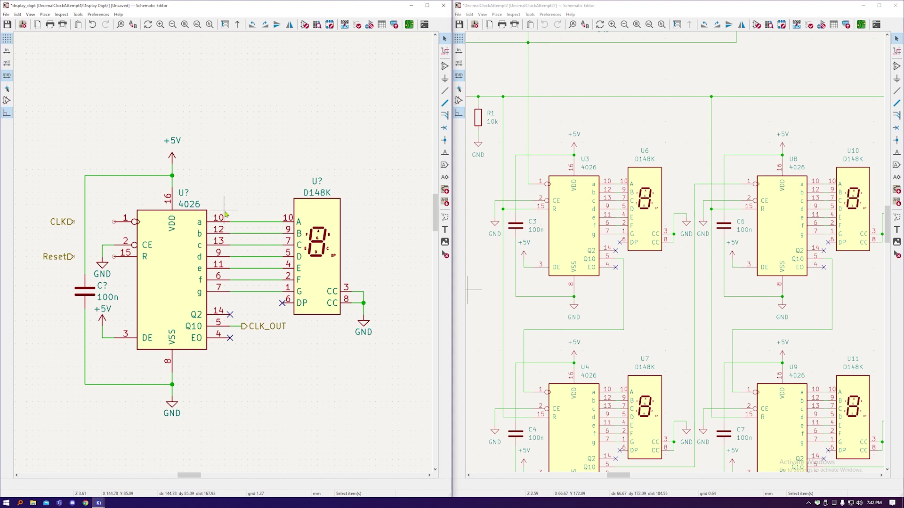
- Rename the CLK label to CLK_IN and the Reset label to R
{"action": "double_click", "coordinate": [61, 222]}
{"action": "left_click", "coordinate": [73, 56]}
{"action": "type", "text": "_IN"}
{"action": "key", "text": "Return"}
{"action": "double_click", "coordinate": [61, 257]}
{"action": "type", "text": "R"}
{"action": "left_click", "coordinate": [164, 131]}
- Return to the root page and inspect the Clock Divider sheet's CLK_OUT pin
{"action": "left_click", "coordinate": [238, 29]}
{"action": "left_click", "coordinate": [238, 28]}
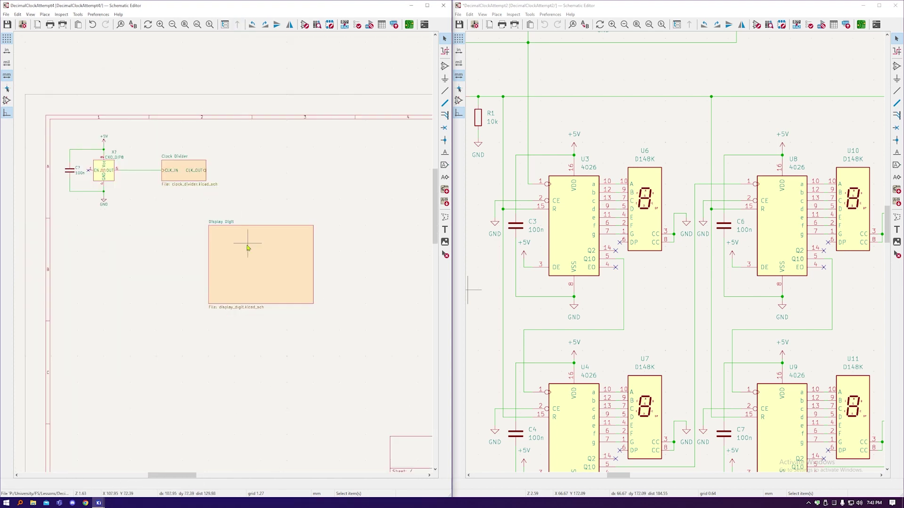
{"action": "right_click", "coordinate": [199, 172]}
{"action": "left_click", "coordinate": [233, 267]}
{"action": "scroll", "coordinate": [191, 165], "scroll_direction": "up", "scroll_amount": 3}
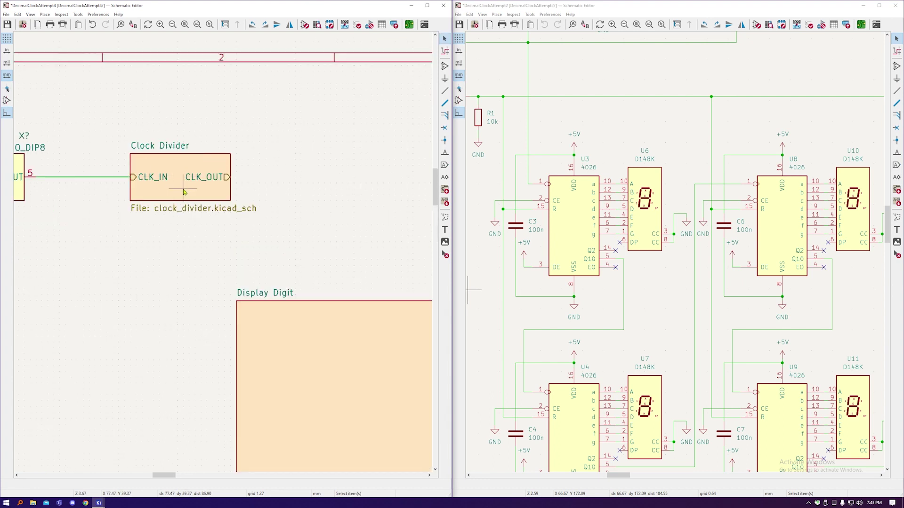
{"action": "left_click", "coordinate": [227, 177]}
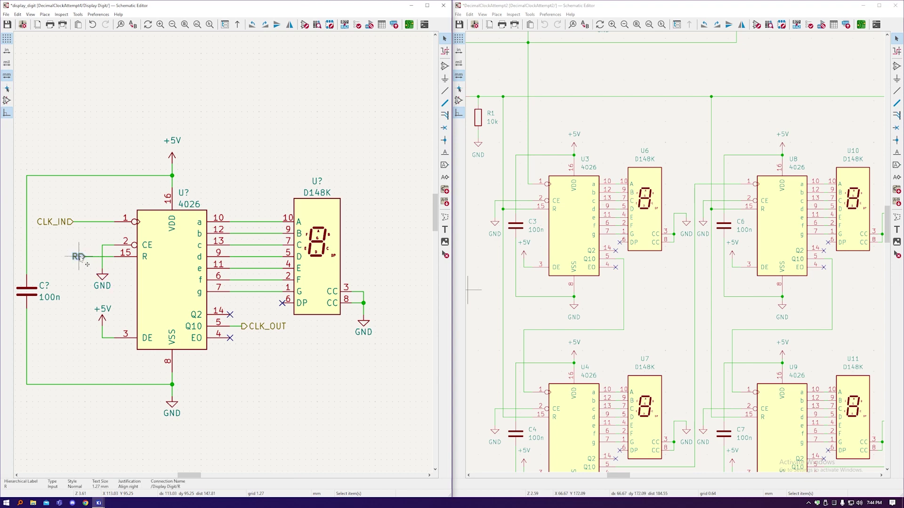
- In the Display Digit sheet, wire the CLK_IN and R labels to pins 1 and 15 and space out the capacitor
{"action": "left_click_drag", "start_coordinate": [80, 257], "coordinate": [45, 257]}
{"action": "left_click_drag", "start_coordinate": [61, 222], "coordinate": [38, 222]}
{"action": "left_click_drag", "start_coordinate": [26, 291], "coordinate": [62, 291]}
{"action": "scroll", "coordinate": [265, 292], "scroll_direction": "down", "scroll_amount": 4}
{"action": "scroll", "coordinate": [224, 281], "scroll_direction": "up", "scroll_amount": 2}
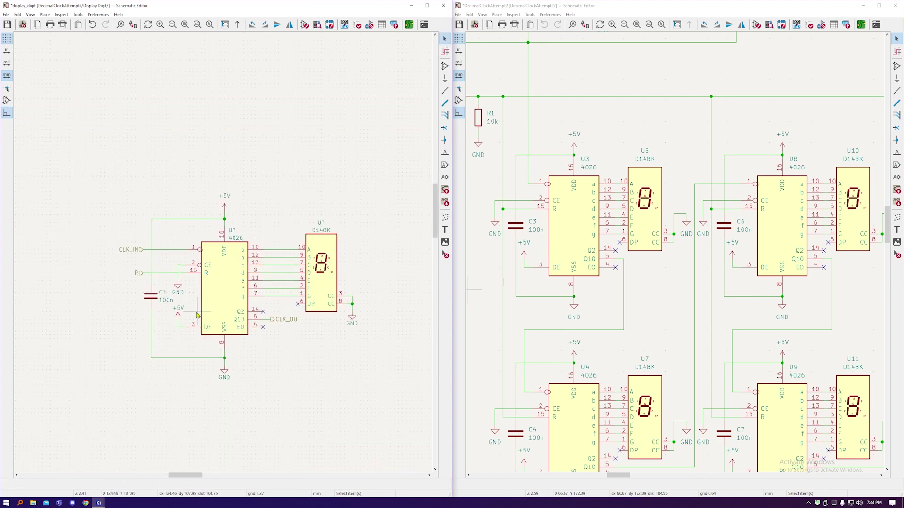
- Following the old schematic's U16 stage, add a hierarchical label PIN_B above the display and wire it to segment line b
{"action": "key", "text": "Home"}
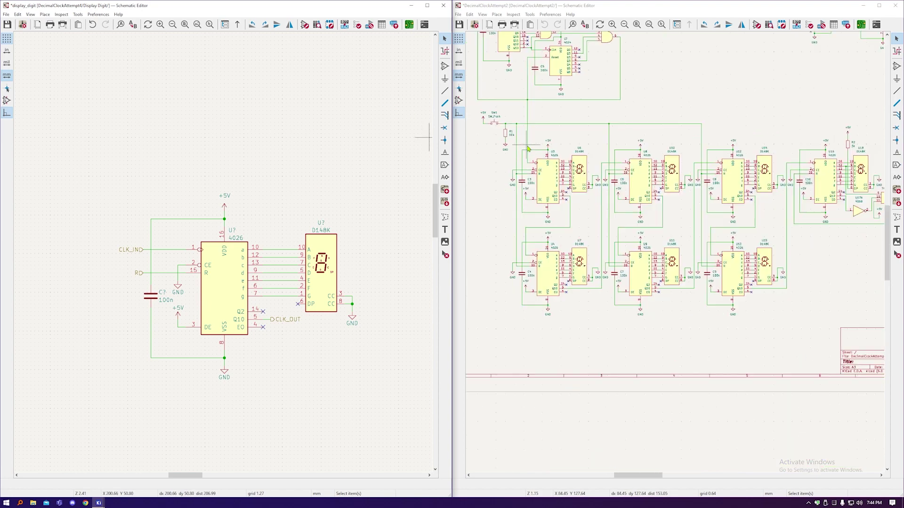
{"action": "scroll", "coordinate": [680, 152], "scroll_direction": "up", "scroll_amount": 8}
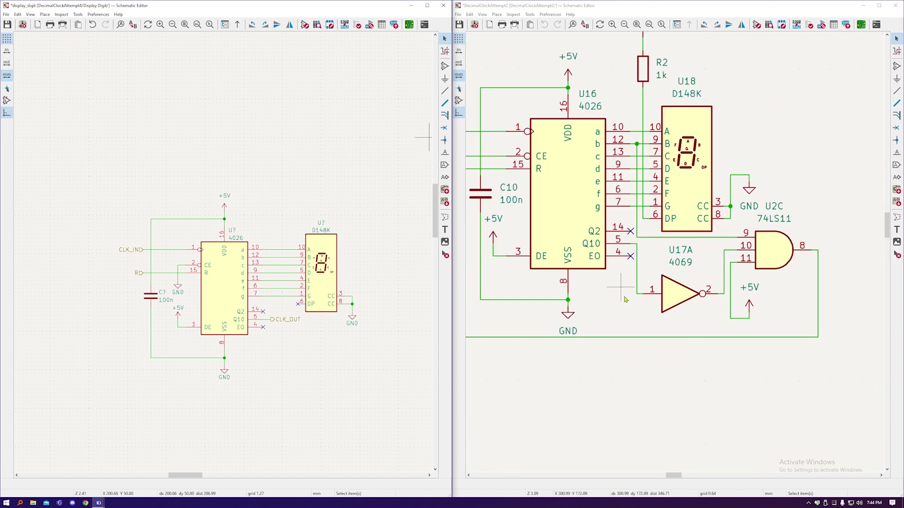
{"action": "scroll", "coordinate": [627, 313], "scroll_direction": "down", "scroll_amount": 1}
{"action": "scroll", "coordinate": [658, 275], "scroll_direction": "up", "scroll_amount": 1}
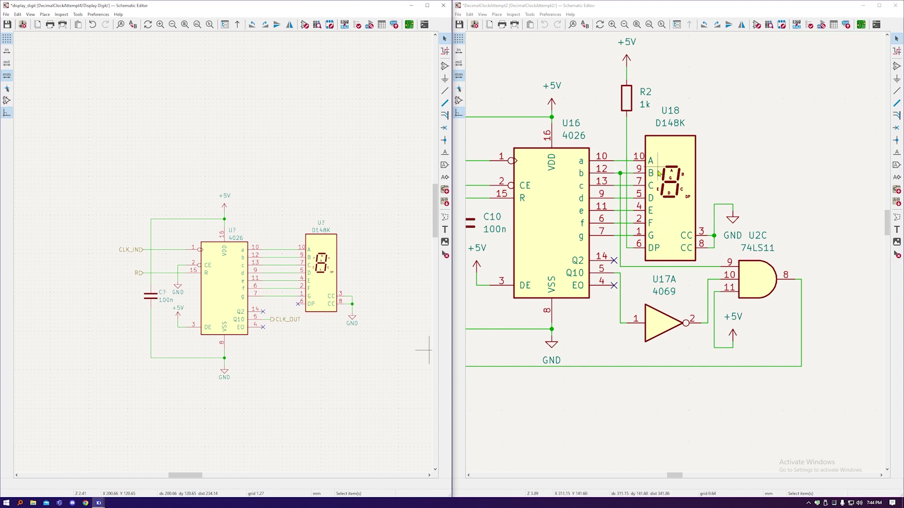
{"action": "left_click", "coordinate": [445, 165]}
{"action": "left_click", "coordinate": [291, 200]}
{"action": "type", "text": "PIN_B"}
{"action": "key", "text": "Return"}
{"action": "left_click", "coordinate": [291, 200]}
{"action": "key", "text": "w"}
{"action": "left_click", "coordinate": [282, 258]}
- Add a hierarchical label named PIN_DP and wire it to the display's DP pin
{"action": "scroll", "coordinate": [301, 287], "scroll_direction": "up", "scroll_amount": 2}
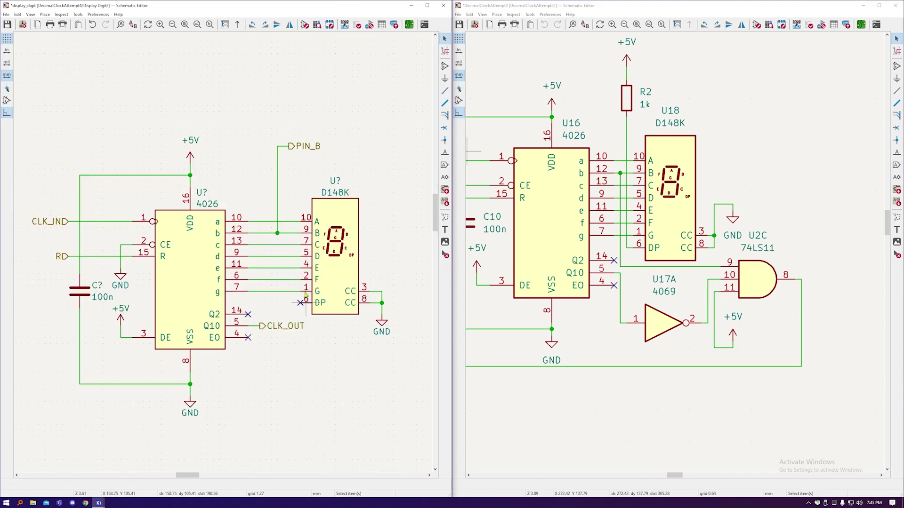
{"action": "scroll", "coordinate": [302, 307], "scroll_direction": "up", "scroll_amount": 3}
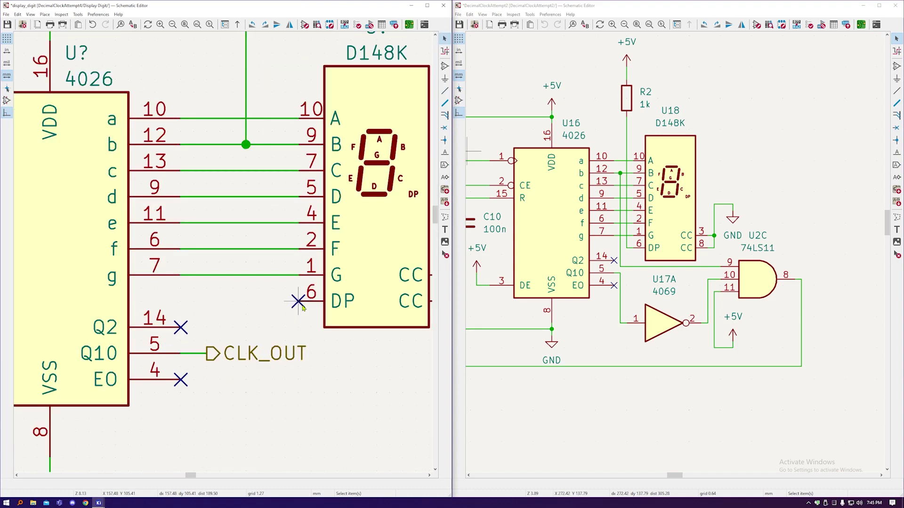
{"action": "scroll", "coordinate": [308, 314], "scroll_direction": "down", "scroll_amount": 2}
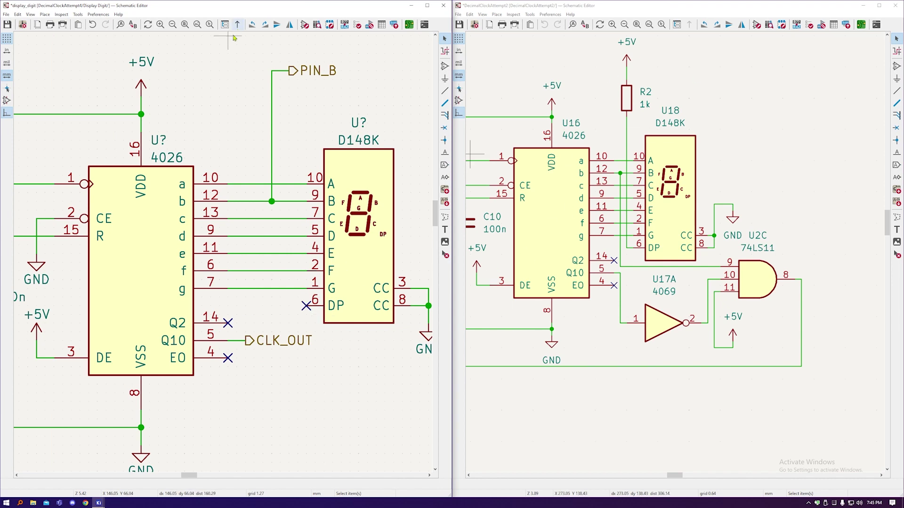
{"action": "type", "text": "hPIN_DP"}
{"action": "key", "text": "Return"}
{"action": "left_click", "coordinate": [289, 44]}
{"action": "key", "text": "w"}
{"action": "left_click", "coordinate": [254, 306]}
{"action": "left_click", "coordinate": [307, 306]}
- Arrange the PIN_B and PIN_DP labels one below the other above the display and tidy their wires
{"action": "scroll", "coordinate": [249, 249], "scroll_direction": "down", "scroll_amount": 2}
{"action": "mouse_move", "coordinate": [252, 175]}
{"action": "left_mouse_down"}
{"action": "mouse_move", "coordinate": [276, 139]}
{"action": "mouse_move", "coordinate": [246, 188]}
{"action": "mouse_move", "coordinate": [258, 187]}
{"action": "left_mouse_up"}
{"action": "left_click_drag", "start_coordinate": [264, 150], "coordinate": [270, 130]}
{"action": "left_click_drag", "start_coordinate": [391, 328], "coordinate": [309, 160]}
{"action": "left_click_drag", "start_coordinate": [322, 221], "coordinate": [305, 221]}
{"action": "left_click", "coordinate": [348, 235]}
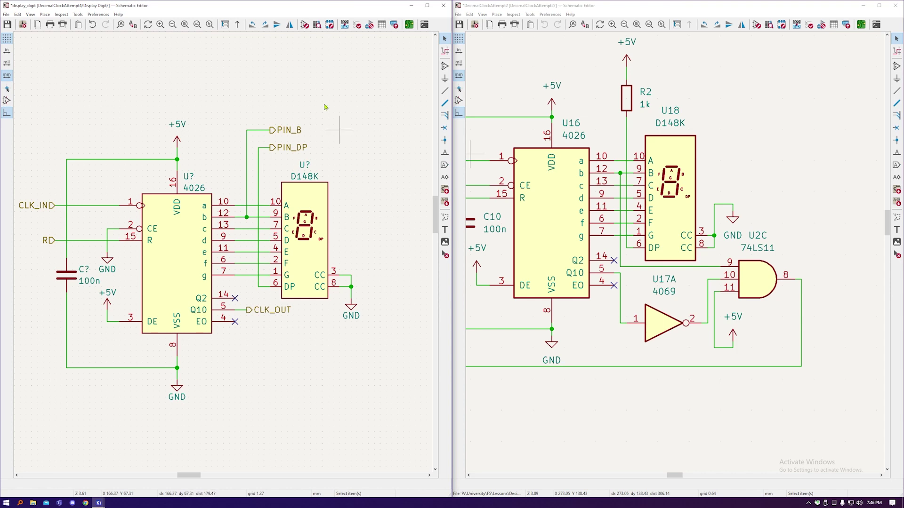
- On the root page, import the CLK_IN, R, CLK_OUT, PIN_B and PIN_DP pins onto the Display Digit sheet
{"action": "left_click", "coordinate": [238, 25]}
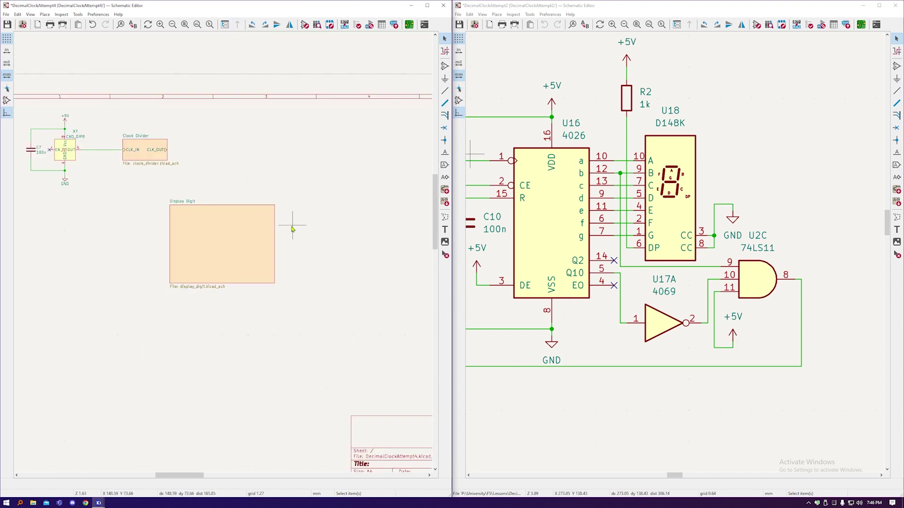
{"action": "left_click", "coordinate": [244, 238]}
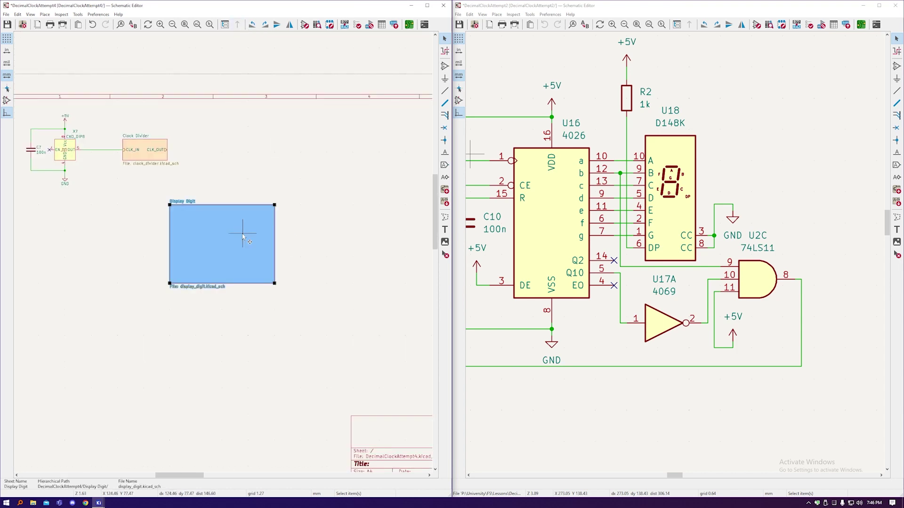
{"action": "right_click", "coordinate": [235, 242]}
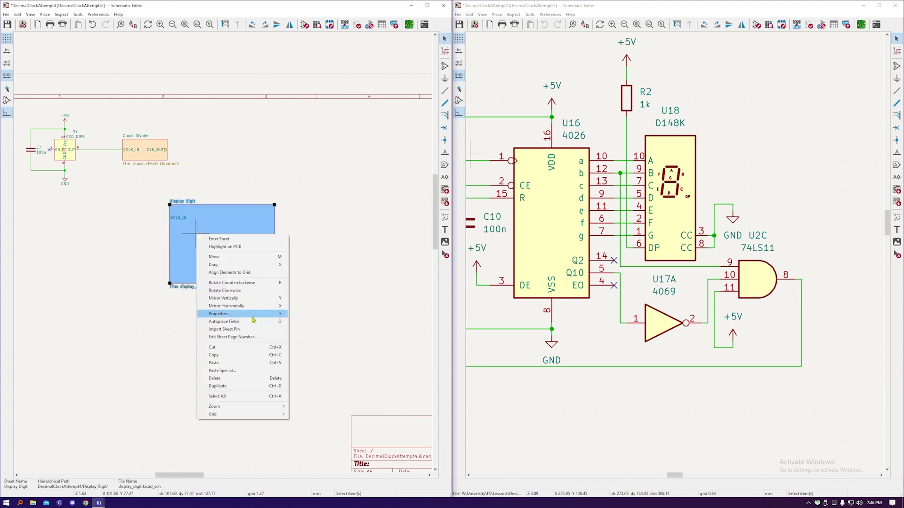
{"action": "key", "text": "Escape"}
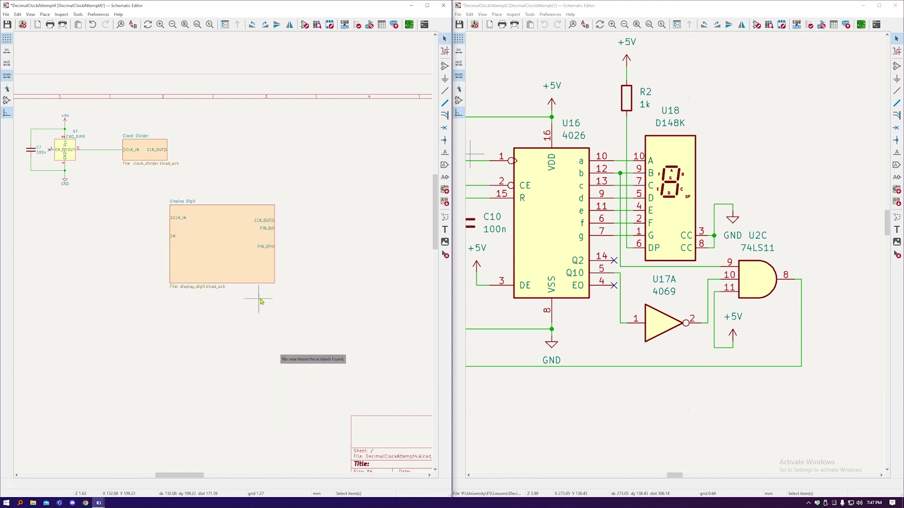
- Set the connection type of the Display Digit sheet's PIN_DP pin to Input
{"action": "scroll", "coordinate": [267, 248], "scroll_direction": "up", "scroll_amount": 5}
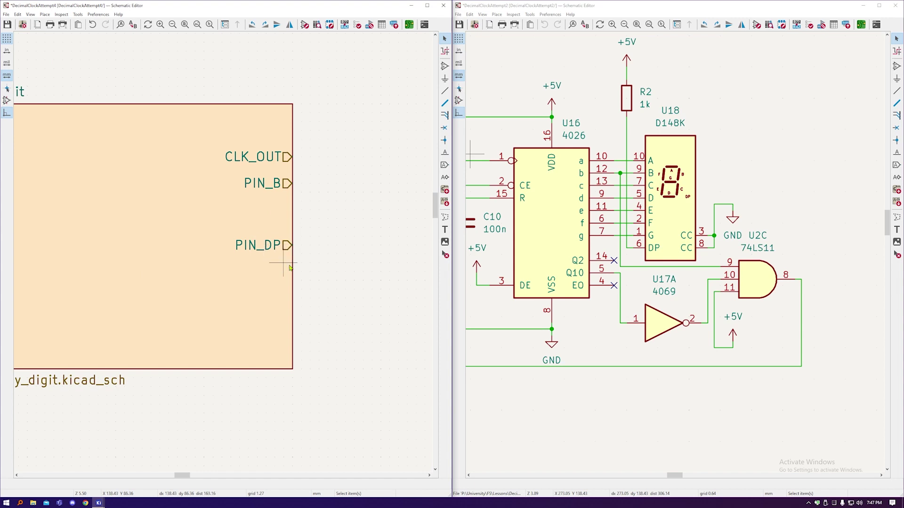
{"action": "scroll", "coordinate": [381, 305], "scroll_direction": "down", "scroll_amount": 3}
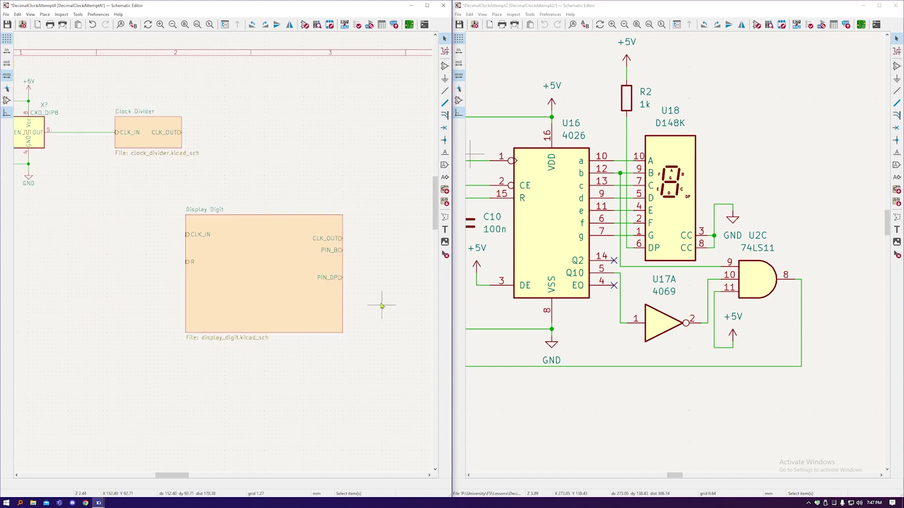
{"action": "scroll", "coordinate": [338, 284], "scroll_direction": "up", "scroll_amount": 2}
{"action": "left_click", "coordinate": [331, 278]}
{"action": "double_click", "coordinate": [331, 279]}
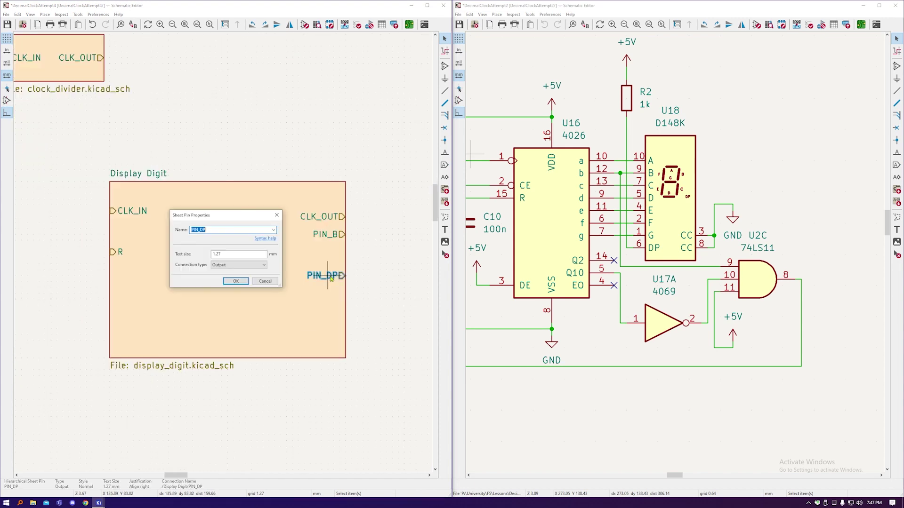
{"action": "left_click", "coordinate": [238, 265]}
{"action": "left_click", "coordinate": [230, 272]}
{"action": "left_click", "coordinate": [236, 281]}
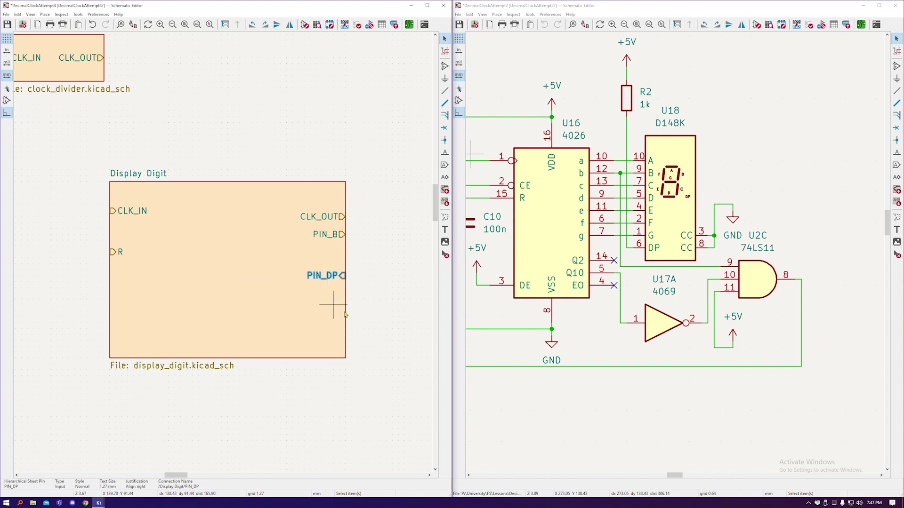
- Set the PIN_DP label inside the Display Digit sheet to the Input shape, and return to the root page
{"action": "double_click", "coordinate": [301, 313]}
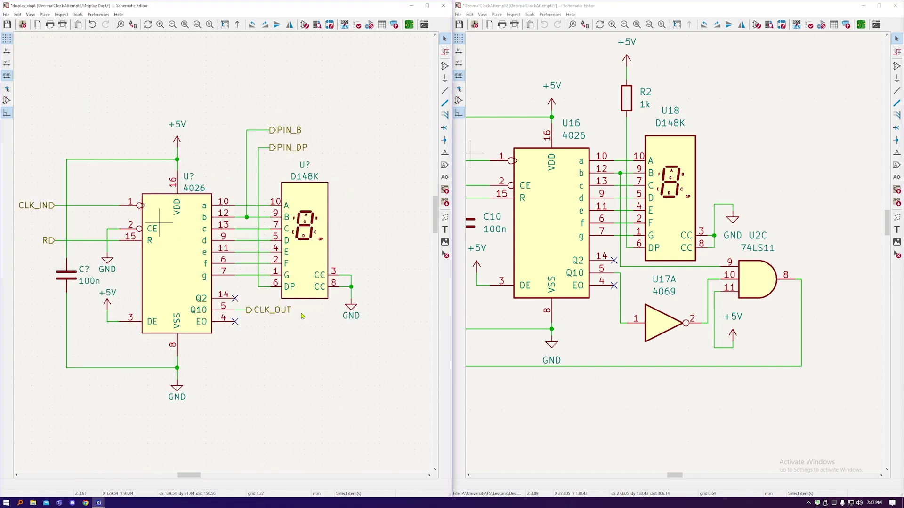
{"action": "double_click", "coordinate": [278, 149]}
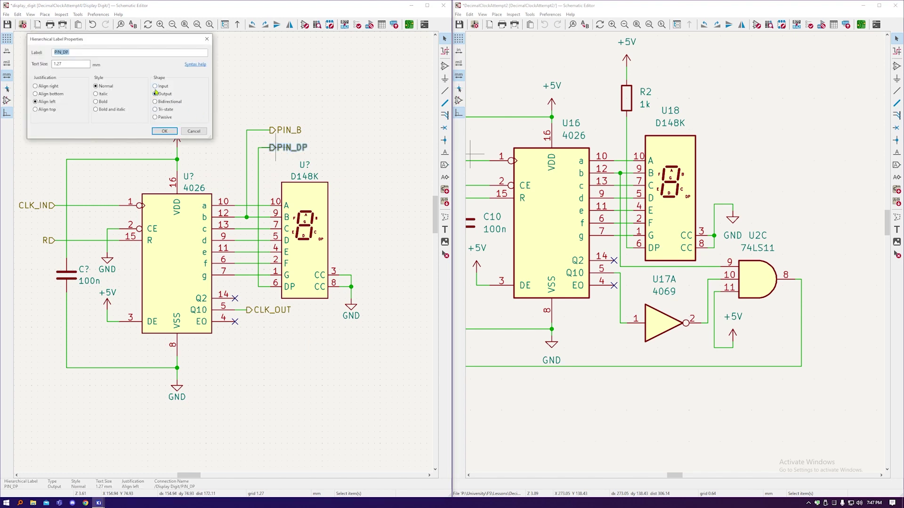
{"action": "left_click", "coordinate": [166, 131]}
{"action": "left_click", "coordinate": [375, 146]}
{"action": "key", "text": "alt+BackSpace"}
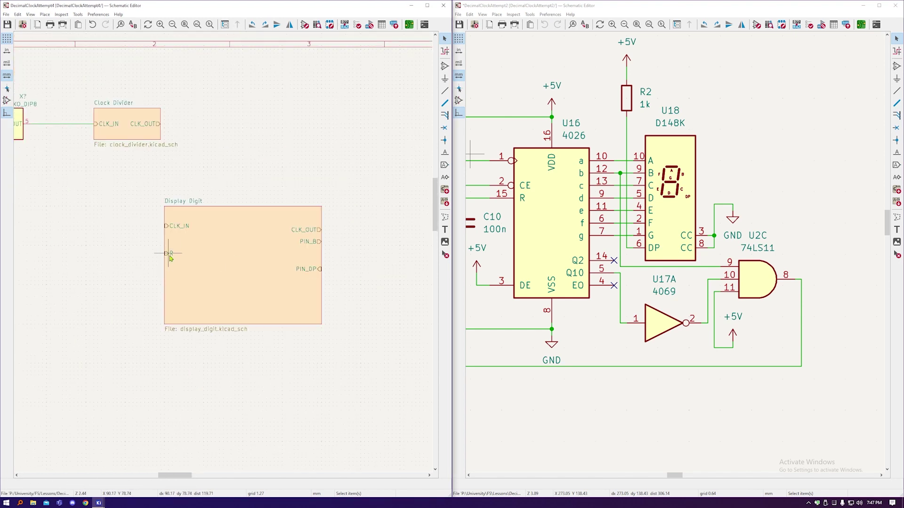
- Move PIN_DP to the Display Digit's left edge below R, and align CLK_IN with CLK_OUT and R with PIN_B
{"action": "left_click_drag", "start_coordinate": [314, 263], "coordinate": [160, 242]}
{"action": "scroll", "coordinate": [311, 223], "scroll_direction": "up", "scroll_amount": 2}
{"action": "left_click_drag", "start_coordinate": [312, 232], "coordinate": [363, 220]}
{"action": "scroll", "coordinate": [363, 220], "scroll_direction": "down", "scroll_amount": 2}
{"action": "double_click", "coordinate": [323, 218]}
{"action": "key", "text": "Escape"}
{"action": "scroll", "coordinate": [188, 232], "scroll_direction": "up", "scroll_amount": 2}
{"action": "left_click_drag", "start_coordinate": [185, 232], "coordinate": [185, 225]}
{"action": "left_click_drag", "start_coordinate": [186, 243], "coordinate": [186, 237]}
{"action": "left_click_drag", "start_coordinate": [407, 243], "coordinate": [408, 225]}
{"action": "left_click_drag", "start_coordinate": [183, 238], "coordinate": [183, 249]}
{"action": "left_click_drag", "start_coordinate": [183, 226], "coordinate": [183, 237]}
{"action": "left_click_drag", "start_coordinate": [407, 225], "coordinate": [407, 237]}
{"action": "left_click", "coordinate": [355, 157]}
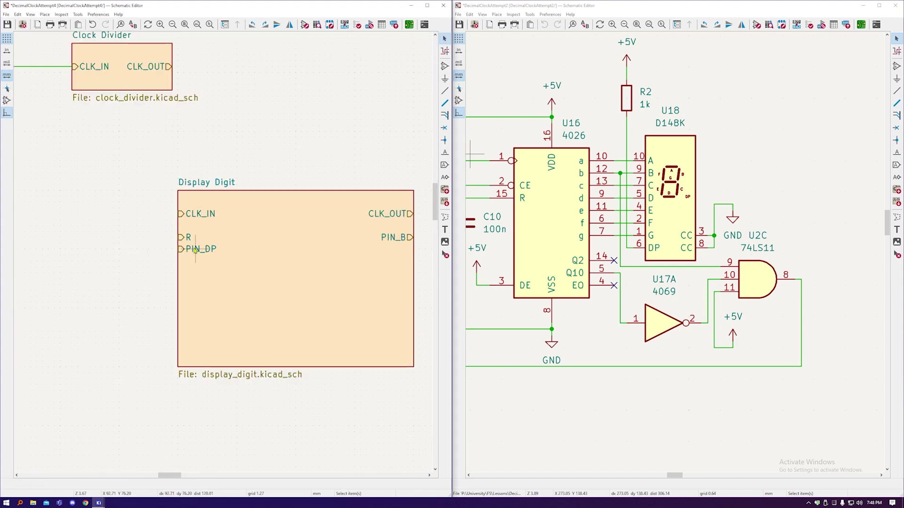
- Shrink the Display Digit sheet around its pins and move it below the oscillator
{"action": "left_click", "coordinate": [242, 327]}
{"action": "left_click_drag", "start_coordinate": [413, 367], "coordinate": [320, 273]}
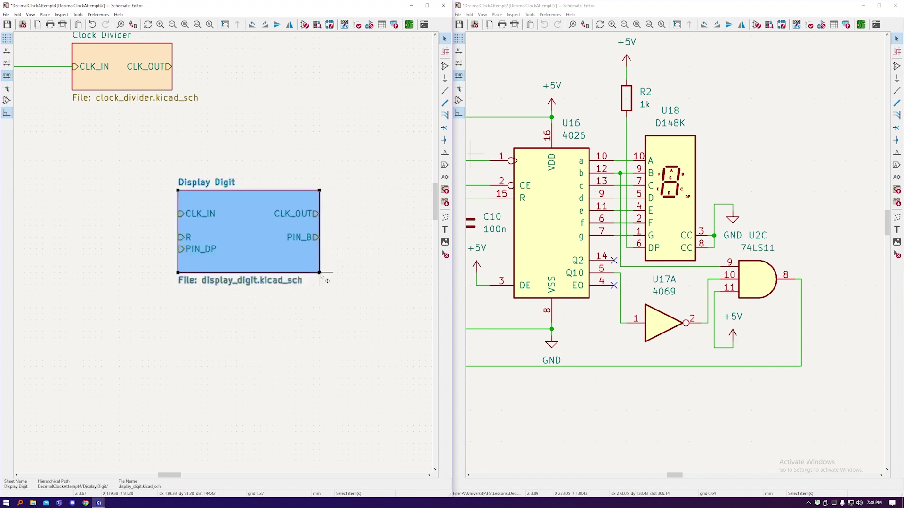
{"action": "left_click_drag", "start_coordinate": [182, 270], "coordinate": [76, 200]}
{"action": "left_click_drag", "start_coordinate": [214, 201], "coordinate": [156, 253]}
{"action": "scroll", "coordinate": [283, 211], "scroll_direction": "down", "scroll_amount": 4}
{"action": "left_click", "coordinate": [194, 261]}
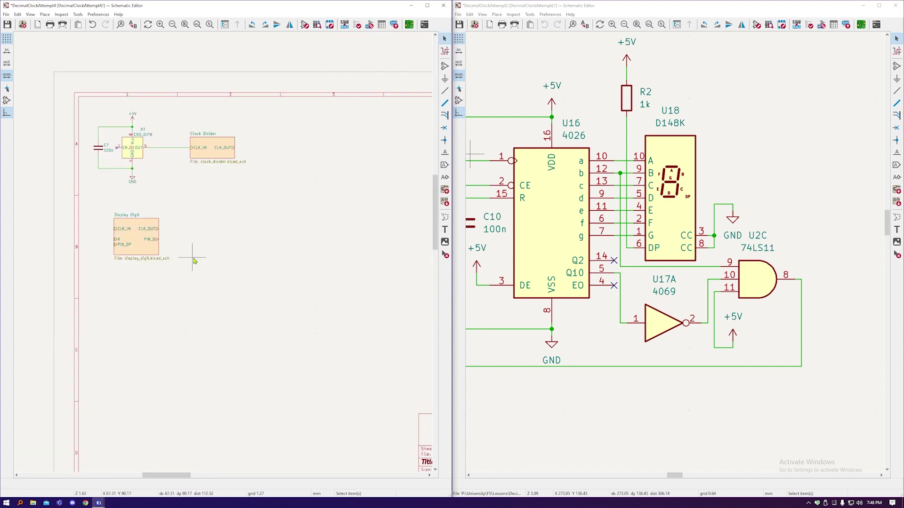
- Duplicate the Display Digit sheet, place the copy directly to its right, and open the copy
{"action": "left_click", "coordinate": [141, 257]}
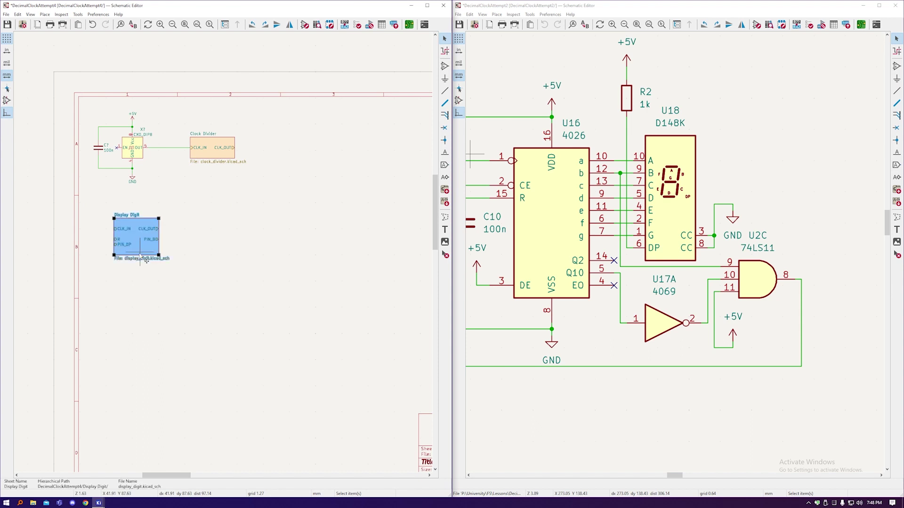
{"action": "key", "text": "ctrl+d"}
{"action": "left_click", "coordinate": [199, 257]}
{"action": "left_click", "coordinate": [236, 225]}
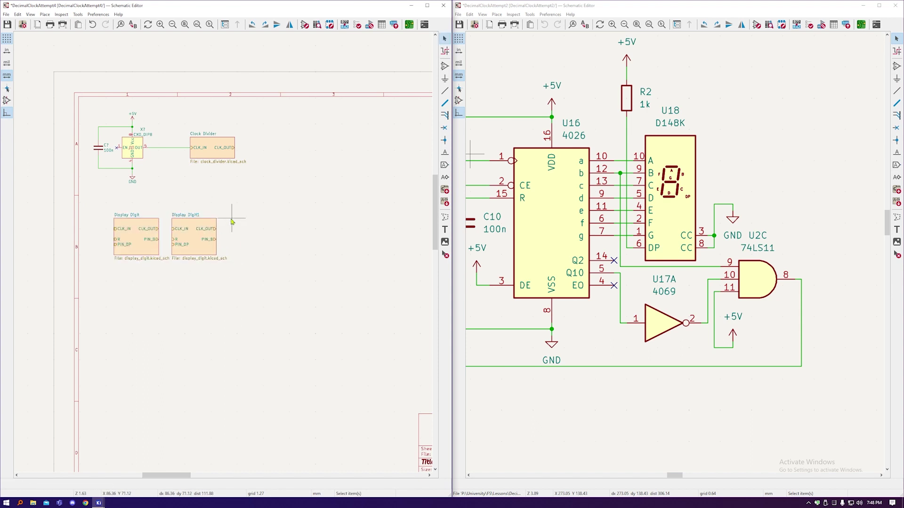
{"action": "double_click", "coordinate": [206, 252]}
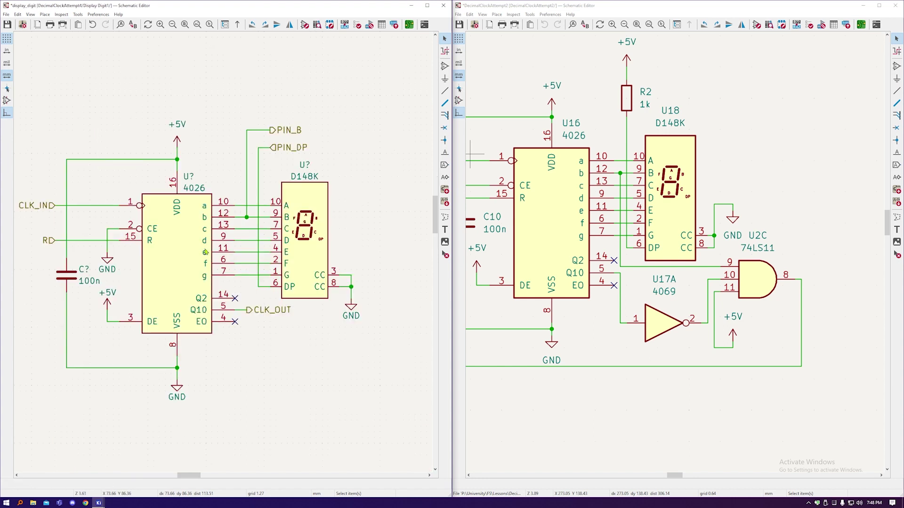
- Try moving the GND symbol beside the D148K display inside one Display Digit sheet, and check the other copy for the change
{"action": "left_click", "coordinate": [237, 24]}
{"action": "double_click", "coordinate": [133, 241]}
{"action": "left_click_drag", "start_coordinate": [355, 312], "coordinate": [396, 324]}
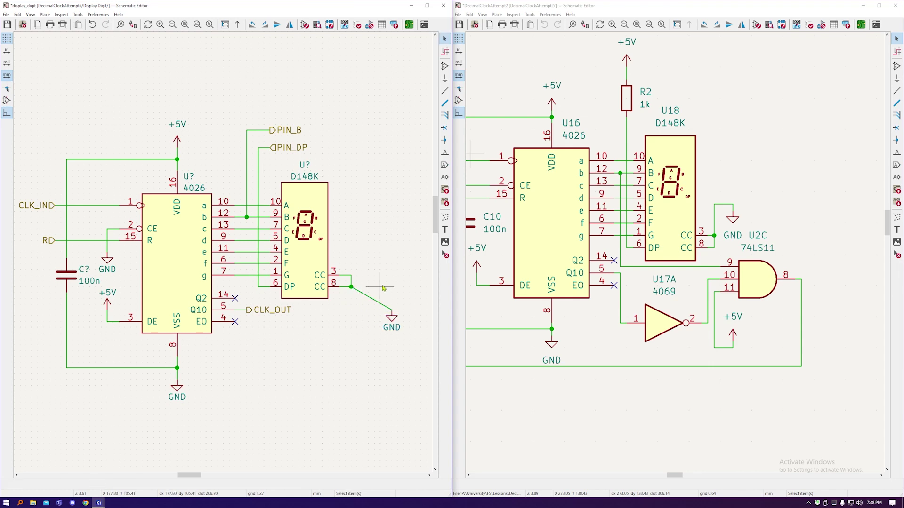
{"action": "left_click", "coordinate": [237, 24]}
{"action": "double_click", "coordinate": [197, 250]}
{"action": "left_click", "coordinate": [237, 24]}
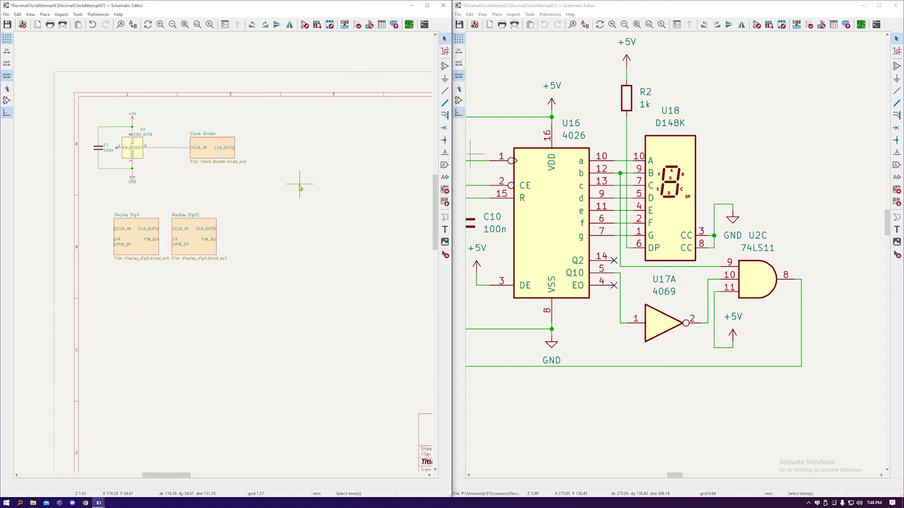
- Put the display's GND symbol back directly beneath the CC pin wire in the Display Digit sheet and return to the root page
{"action": "left_click", "coordinate": [139, 243]}
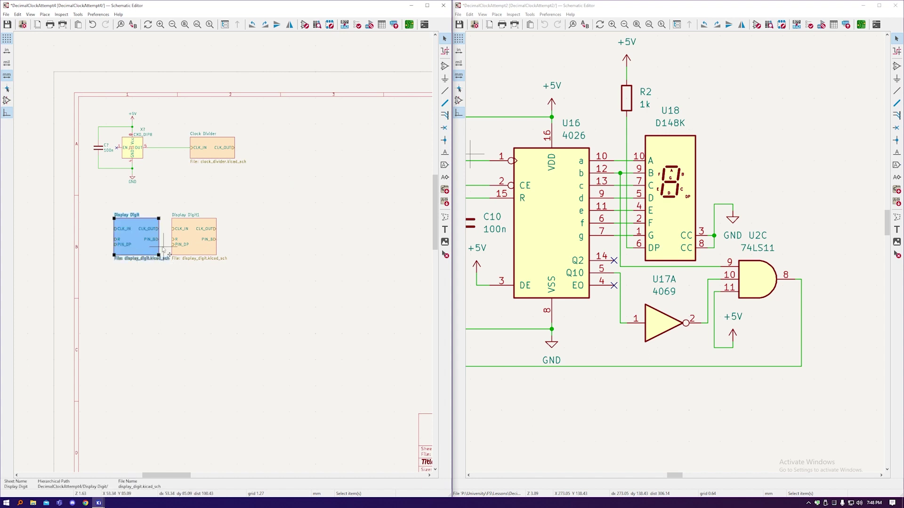
{"action": "double_click", "coordinate": [151, 253]}
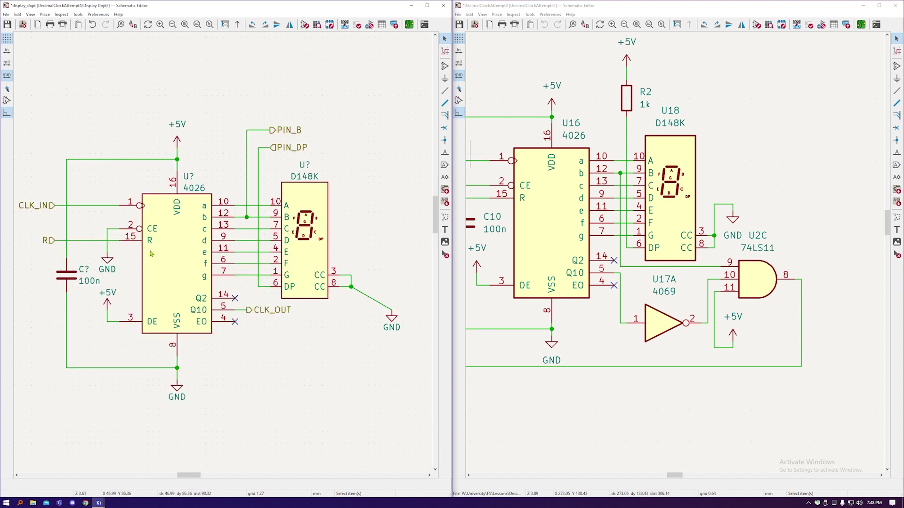
{"action": "left_click", "coordinate": [237, 24]}
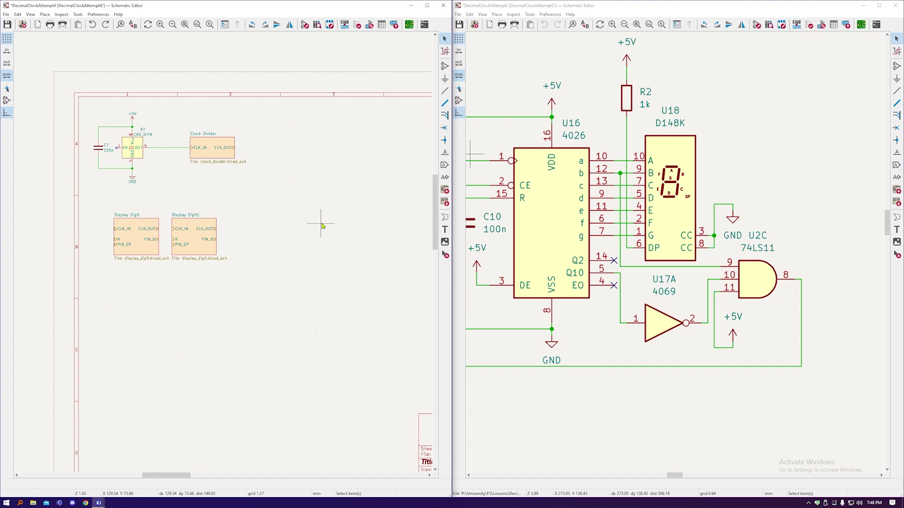
- Rename the original Display Digit sheet as Display Digit0 and paste another copy beside Display Digit1
{"action": "double_click", "coordinate": [139, 217]}
{"action": "left_click", "coordinate": [123, 54]}
{"action": "left_click", "coordinate": [161, 107]}
{"action": "key", "text": "ctrl+v"}
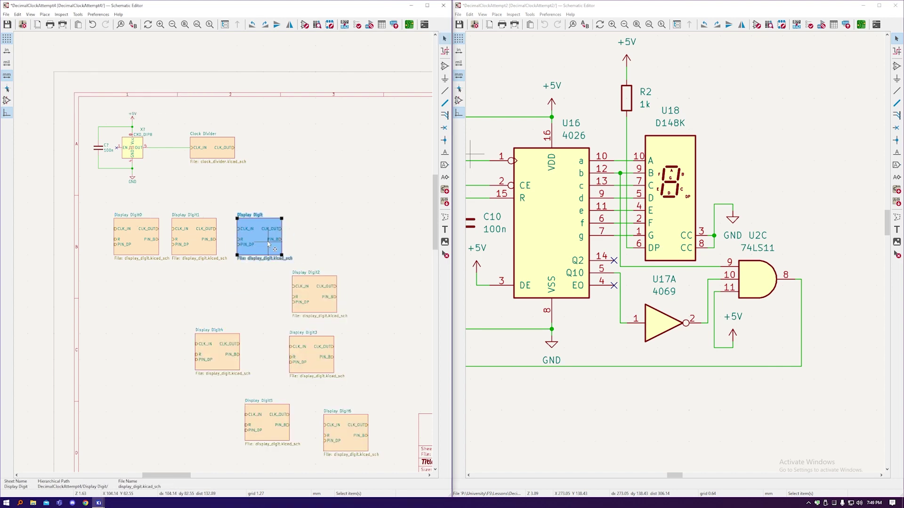
- Shift Display Digit0 and Display Digit1 slightly down and left, and set the grid to 1.27 mm
{"action": "key", "text": "Delete"}
{"action": "right_click", "coordinate": [265, 172]}
{"action": "left_click", "coordinate": [371, 353]}
{"action": "left_click_drag", "start_coordinate": [141, 240], "coordinate": [130, 250]}
{"action": "left_click_drag", "start_coordinate": [210, 248], "coordinate": [204, 264]}
{"action": "right_click", "coordinate": [238, 270]}
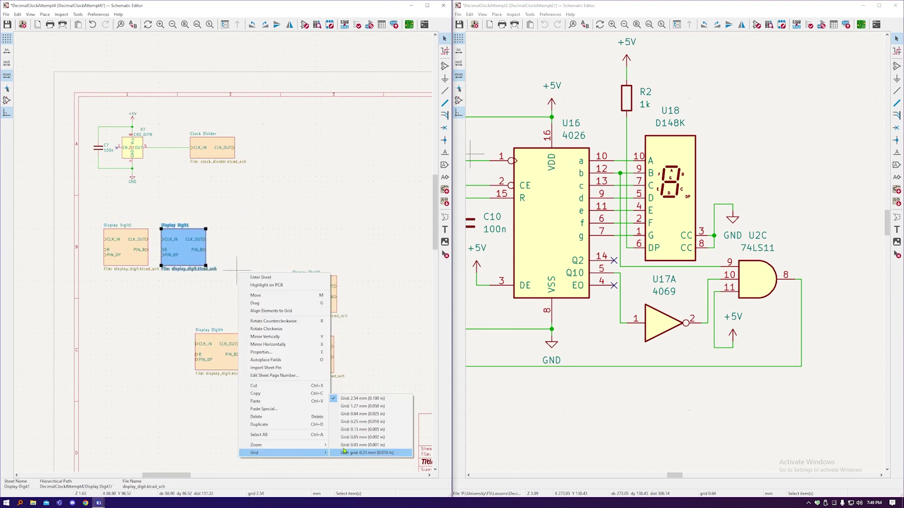
{"action": "left_click", "coordinate": [365, 410]}
- Chain Display Digit0 through Display Digit3 by wiring each CLK_OUT to the next sheet's CLK_IN
{"action": "scroll", "coordinate": [149, 241], "scroll_direction": "up", "scroll_amount": 8}
{"action": "scroll", "coordinate": [163, 219], "scroll_direction": "down", "scroll_amount": 6}
{"action": "scroll", "coordinate": [227, 221], "scroll_direction": "up", "scroll_amount": 3}
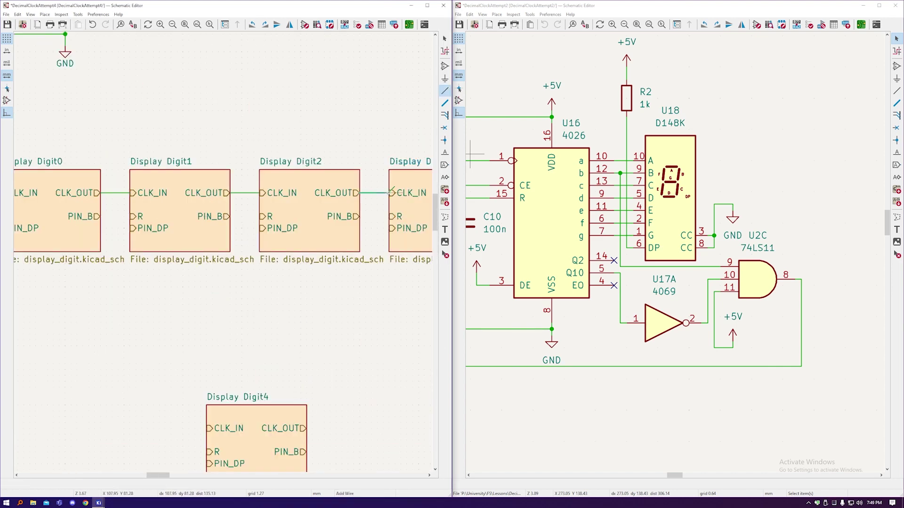
{"action": "left_click", "coordinate": [408, 211]}
- Try narrowing the gaps between the wired Display Digit sheets
{"action": "left_click_drag", "start_coordinate": [407, 212], "coordinate": [401, 212]}
{"action": "left_click_drag", "start_coordinate": [308, 212], "coordinate": [302, 212]}
{"action": "middle_click_drag", "start_coordinate": [123, 218], "coordinate": [211, 219]}
{"action": "left_click_drag", "start_coordinate": [235, 219], "coordinate": [230, 219]}
{"action": "middle_click_drag", "start_coordinate": [229, 218], "coordinate": [162, 224]}
{"action": "scroll", "coordinate": [107, 239], "scroll_direction": "down", "scroll_amount": 2}
{"action": "left_click_drag", "start_coordinate": [370, 230], "coordinate": [362, 230]}
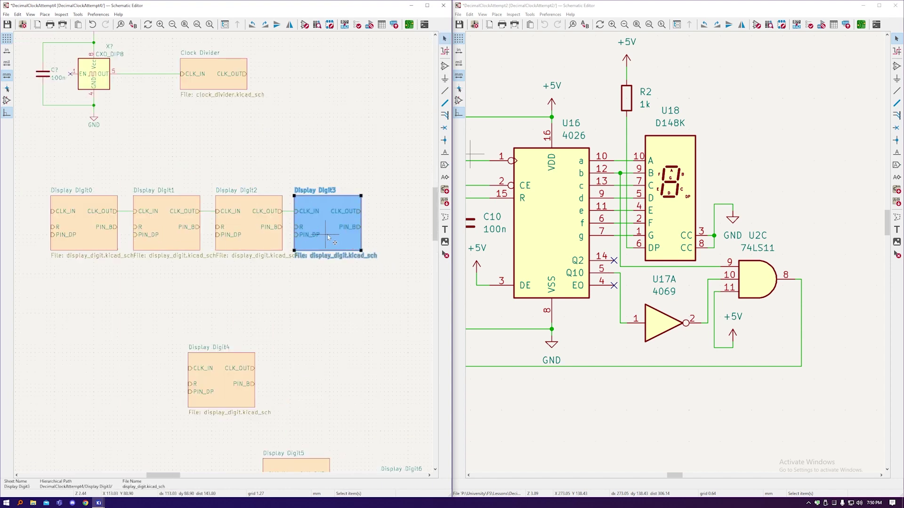
- Undo the last sheet moves and place Display Digit4 in the row beside Display Digit3
{"action": "key", "text": "ctrl+z"}
{"action": "key", "text": "ctrl+z"}
{"action": "key", "text": "ctrl+z"}
{"action": "middle_click_drag", "start_coordinate": [254, 230], "coordinate": [280, 236]}
{"action": "key", "text": "ctrl+z"}
{"action": "key", "text": "ctrl+z"}
{"action": "key", "text": "ctrl+z"}
{"action": "key", "text": "ctrl+z"}
{"action": "scroll", "coordinate": [204, 214], "scroll_direction": "down", "scroll_amount": 3}
{"action": "scroll", "coordinate": [287, 223], "scroll_direction": "up", "scroll_amount": 6}
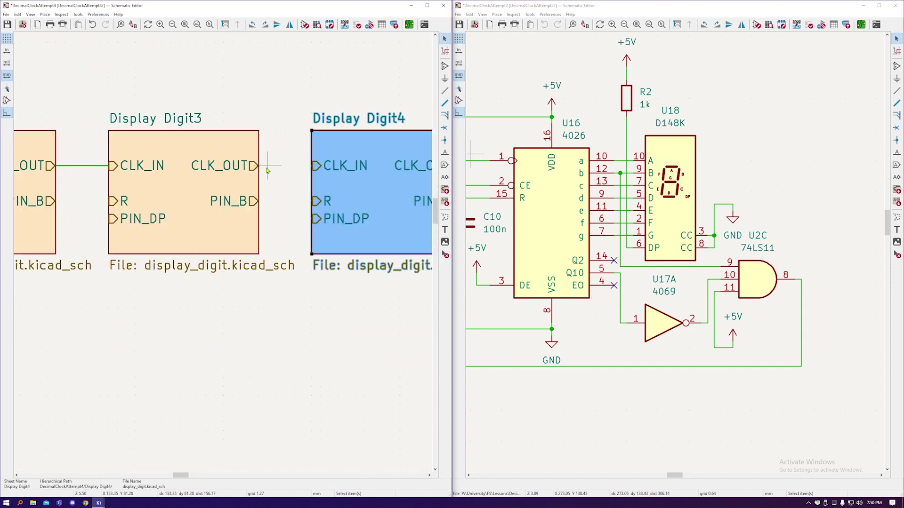
- Complete the evenly spaced row through Display Digit6, with each CLK_OUT wired to the next CLK_IN
{"action": "scroll", "coordinate": [166, 178], "scroll_direction": "down", "scroll_amount": 5}
{"action": "key", "text": "ctrl+z"}
{"action": "key", "text": "ctrl+z"}
{"action": "left_click_drag", "start_coordinate": [144, 366], "coordinate": [301, 190]}
{"action": "scroll", "coordinate": [301, 191], "scroll_direction": "up", "scroll_amount": 5}
{"action": "scroll", "coordinate": [329, 164], "scroll_direction": "down", "scroll_amount": 10}
{"action": "scroll", "coordinate": [362, 162], "scroll_direction": "up", "scroll_amount": 6}
{"action": "scroll", "coordinate": [359, 145], "scroll_direction": "down", "scroll_amount": 3}
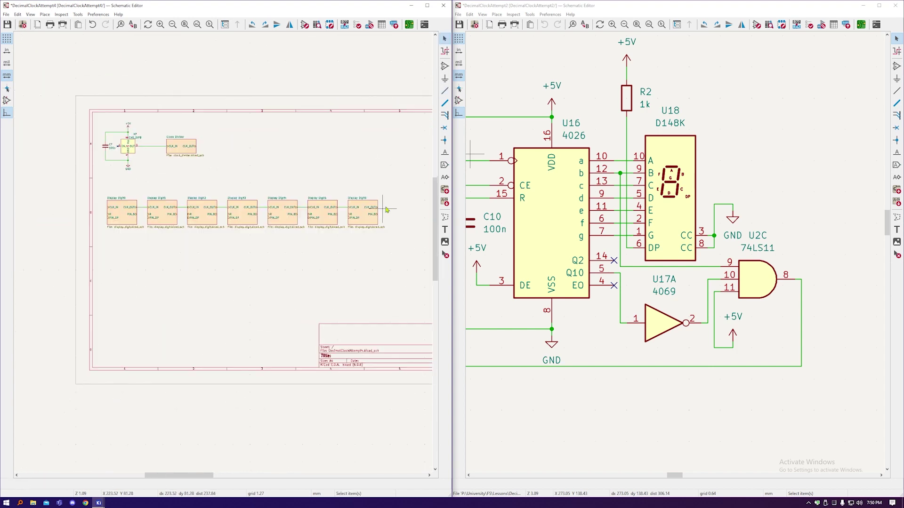
{"action": "scroll", "coordinate": [394, 229], "scroll_direction": "up", "scroll_amount": 3}
{"action": "scroll", "coordinate": [379, 206], "scroll_direction": "up", "scroll_amount": 2}
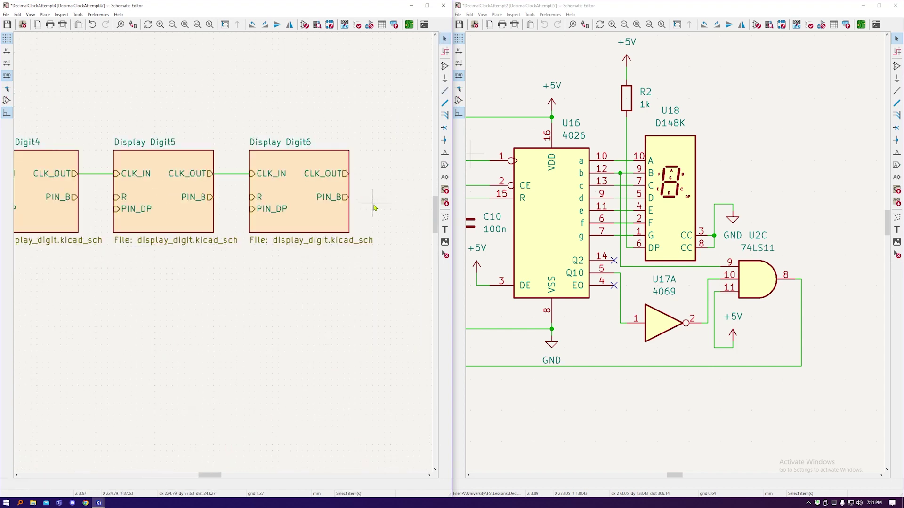
- Copy the 4069 inverter, 74LS11 gate and their wiring from the reference schematic and paste them beside Display Digit6
{"action": "left_click_drag", "start_coordinate": [619, 250], "coordinate": [841, 393]}
{"action": "key", "text": "ctrl+c"}
{"action": "key", "text": "ctrl+v"}
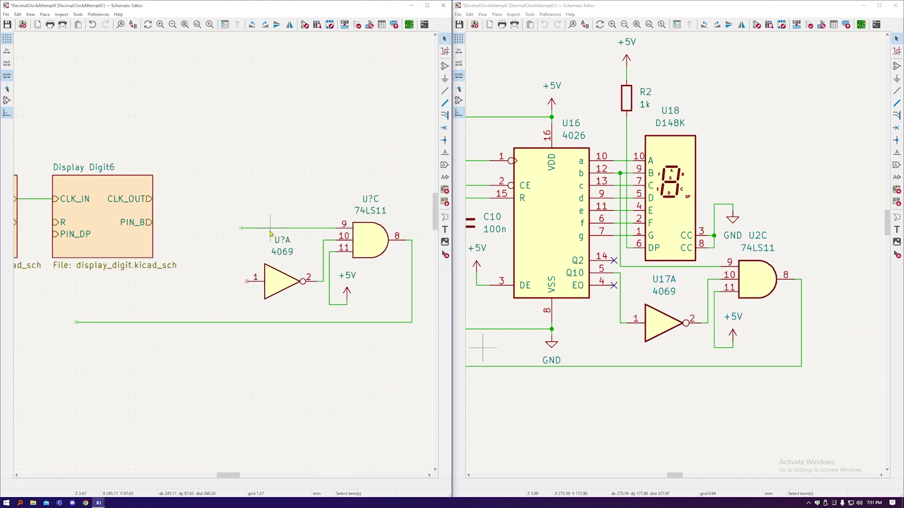
- Delete the pasted wires feeding the AND gate's pins 9 and 10, and move the 4069 inverter next to Display Digit6
{"action": "left_click", "coordinate": [323, 282]}
{"action": "key", "text": "Delete"}
{"action": "key", "text": "Delete"}
{"action": "left_click_drag", "start_coordinate": [266, 281], "coordinate": [187, 222]}
{"action": "scroll", "coordinate": [353, 251], "scroll_direction": "down", "scroll_amount": 2}
{"action": "left_click_drag", "start_coordinate": [274, 233], "coordinate": [269, 240]}
{"action": "scroll", "coordinate": [276, 239], "scroll_direction": "up", "scroll_amount": 4}
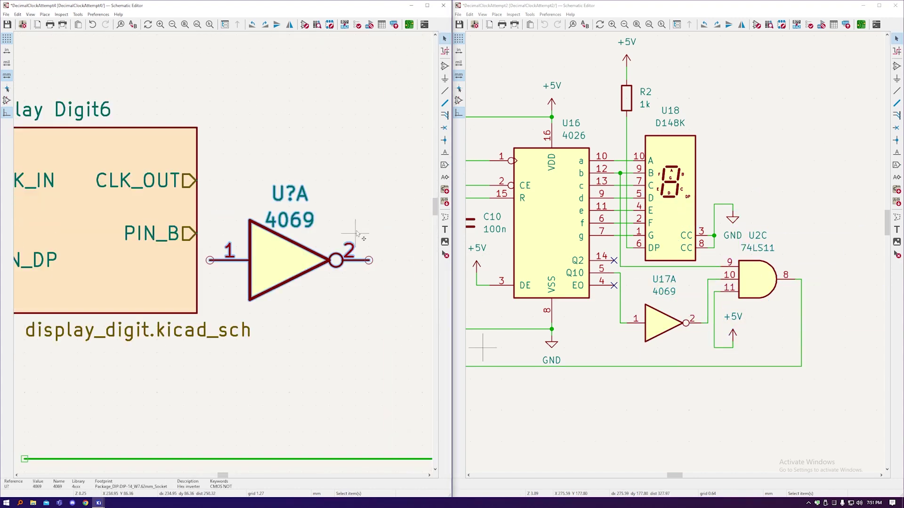
- Align Display Digit6's PIN_B with its PIN_DP and the inverter input, and wire PIN_B to the inverter with a short gap
{"action": "left_click_drag", "start_coordinate": [187, 238], "coordinate": [195, 258]}
{"action": "left_click", "coordinate": [196, 259]}
{"action": "left_click", "coordinate": [210, 261]}
{"action": "left_click_drag", "start_coordinate": [278, 270], "coordinate": [303, 259]}
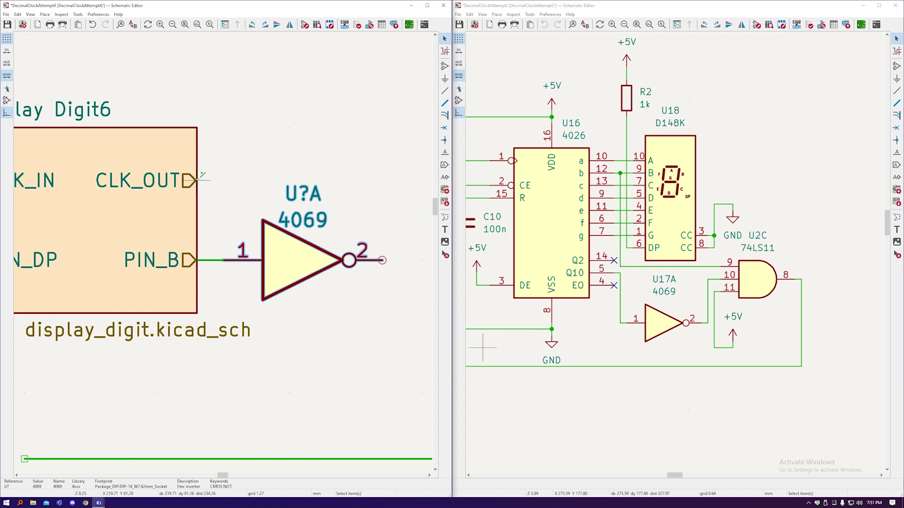
{"action": "left_click", "coordinate": [199, 182]}
{"action": "right_click", "coordinate": [350, 180]}
{"action": "left_click", "coordinate": [366, 185]}
{"action": "scroll", "coordinate": [381, 199], "scroll_direction": "down", "scroll_amount": 1}
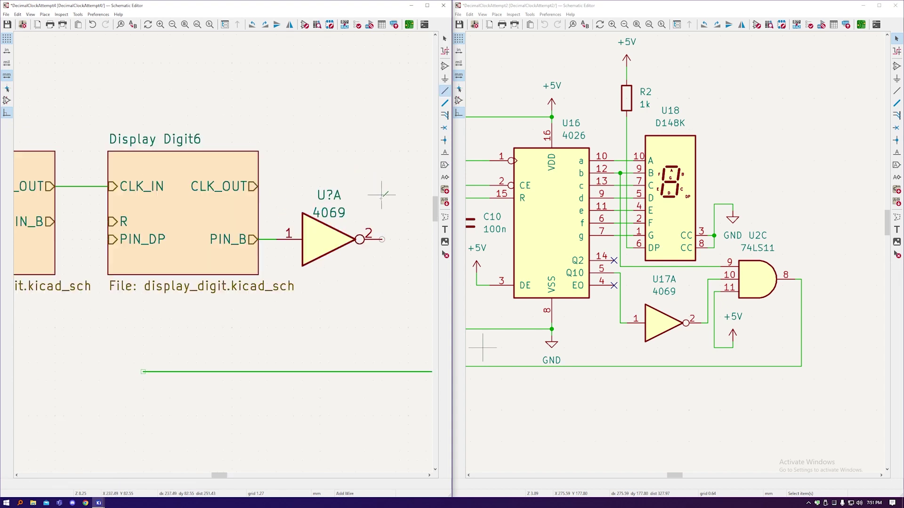
{"action": "scroll", "coordinate": [382, 199], "scroll_direction": "down", "scroll_amount": 4}
{"action": "right_click", "coordinate": [284, 226]}
{"action": "left_click", "coordinate": [298, 229]}
- Move the 74LS11 gate beside the inverter, and wire CLK_OUT to pin 9 and the inverter output to pin 10
{"action": "left_click", "coordinate": [162, 222]}
{"action": "scroll", "coordinate": [157, 222], "scroll_direction": "up", "scroll_amount": 3}
{"action": "scroll", "coordinate": [142, 240], "scroll_direction": "down", "scroll_amount": 3}
{"action": "scroll", "coordinate": [290, 250], "scroll_direction": "up", "scroll_amount": 3}
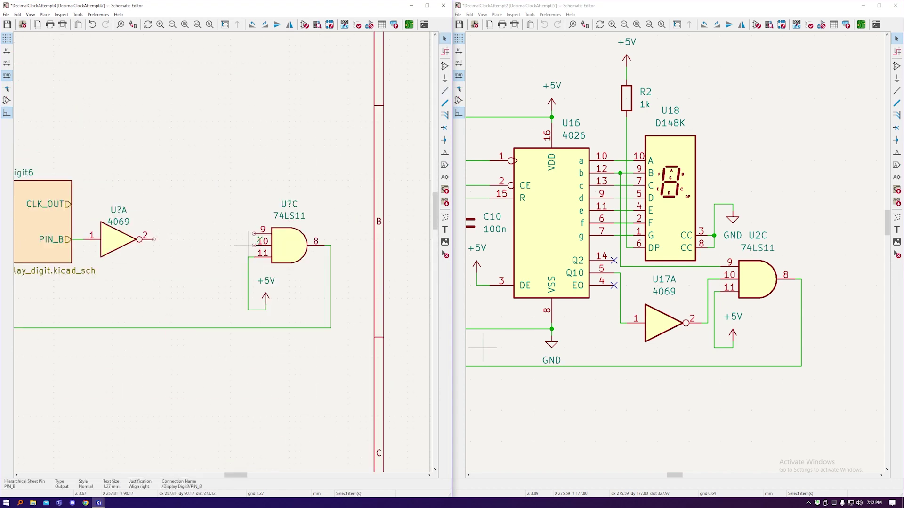
{"action": "left_click", "coordinate": [71, 204]}
{"action": "left_click_drag", "start_coordinate": [290, 250], "coordinate": [199, 242]}
{"action": "left_click", "coordinate": [201, 228]}
{"action": "left_click", "coordinate": [154, 240]}
{"action": "left_click", "coordinate": [201, 239]}
- Delete the +5V symbol and its wire from pin 11 of the 74LS11 gate
{"action": "left_click_drag", "start_coordinate": [278, 315], "coordinate": [250, 276]}
{"action": "key", "text": "Delete"}
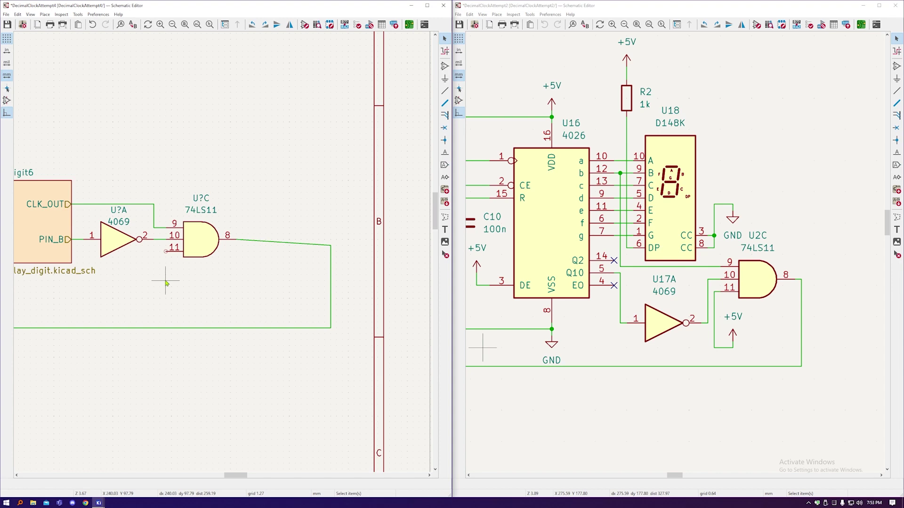
{"action": "scroll", "coordinate": [168, 241], "scroll_direction": "up", "scroll_amount": 5}
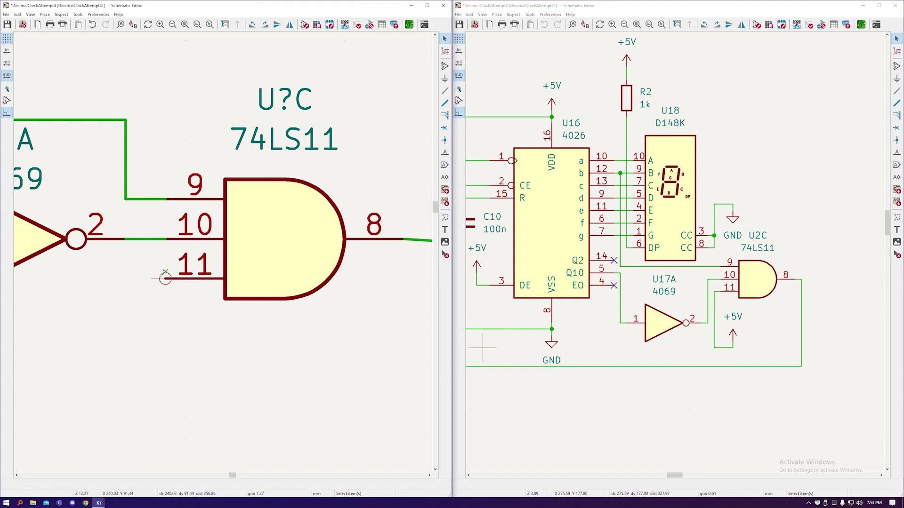
{"action": "scroll", "coordinate": [166, 278], "scroll_direction": "down", "scroll_amount": 2}
- Rework the 74LS11 connections so CLK_OUT feeds pins 9 and 10 and the inverter output feeds pin 11
{"action": "middle_click_drag", "start_coordinate": [222, 226], "coordinate": [240, 240]}
{"action": "key", "text": "ctrl+z"}
{"action": "key", "text": "ctrl+z"}
{"action": "key", "text": "ctrl+z"}
{"action": "key", "text": "ctrl+z"}
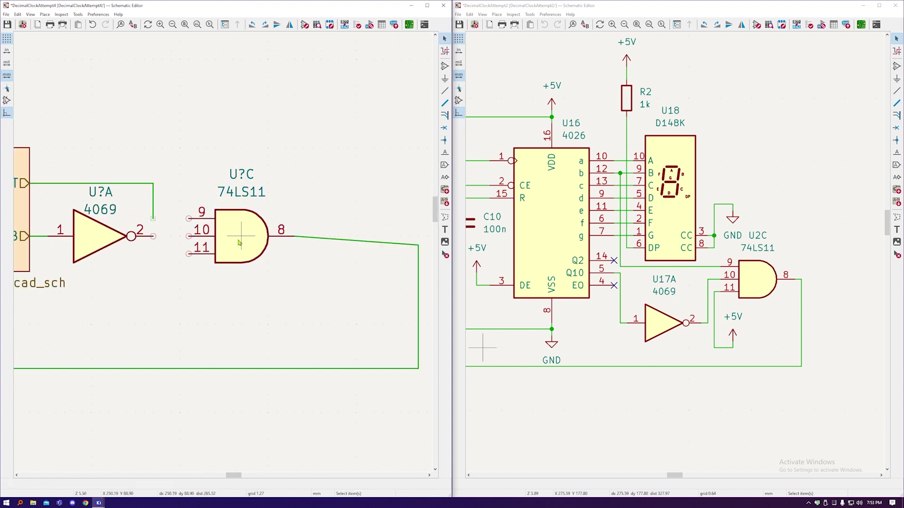
{"action": "key", "text": "ctrl+z"}
{"action": "key", "text": "ctrl+z"}
{"action": "scroll", "coordinate": [317, 261], "scroll_direction": "down", "scroll_amount": 3}
- Delete the leftover horizontal wire and route the AND gate's output beneath Display Digit6 to its R pin
{"action": "left_click", "coordinate": [313, 292]}
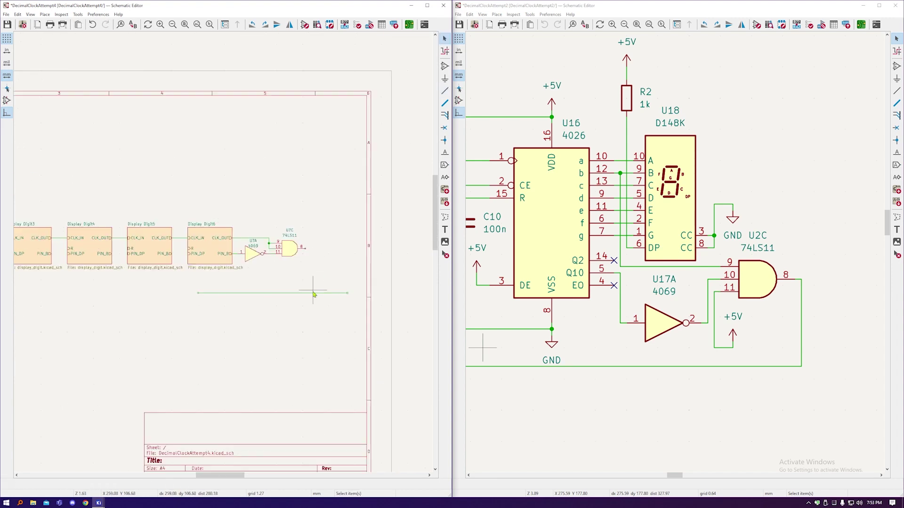
{"action": "key", "text": "Delete"}
{"action": "scroll", "coordinate": [285, 264], "scroll_direction": "up", "scroll_amount": 1}
{"action": "left_click", "coordinate": [316, 241]}
{"action": "left_click", "coordinate": [324, 280]}
{"action": "left_click", "coordinate": [131, 279]}
{"action": "left_click", "coordinate": [139, 241]}
{"action": "key", "text": "Escape"}
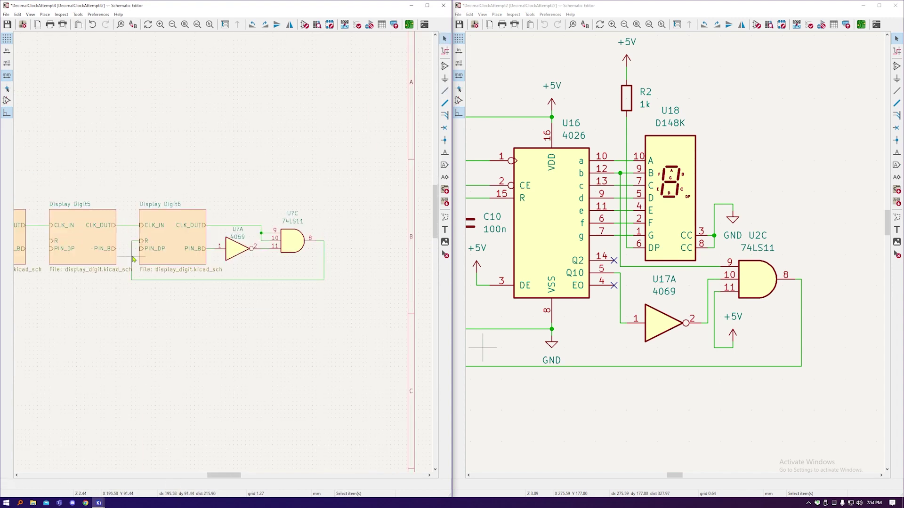
{"action": "scroll", "coordinate": [317, 231], "scroll_direction": "up", "scroll_amount": 6}
{"action": "scroll", "coordinate": [325, 189], "scroll_direction": "down", "scroll_amount": 8}
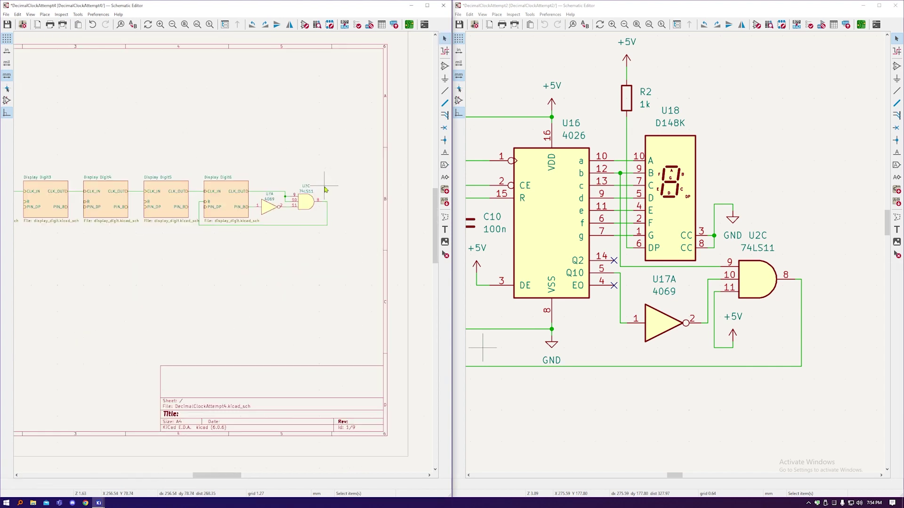
- Copy the 1k resistor R2 with its +5V symbol and wire from the reference schematic, and paste it above Display Digit6
{"action": "left_click_drag", "start_coordinate": [642, 123], "coordinate": [612, 56]}
{"action": "key", "text": "ctrl+c"}
{"action": "left_click", "coordinate": [209, 126]}
{"action": "key", "text": "ctrl+v"}
{"action": "left_click", "coordinate": [193, 125]}
- Wire the 1k resistor to Display Digit6's PIN_DP and move the resistor with its +5V symbol closer to the sheet
{"action": "scroll", "coordinate": [190, 194], "scroll_direction": "up", "scroll_amount": 5}
{"action": "left_click", "coordinate": [203, 221]}
{"action": "left_click", "coordinate": [239, 239]}
{"action": "scroll", "coordinate": [230, 238], "scroll_direction": "down", "scroll_amount": 2}
{"action": "scroll", "coordinate": [209, 55], "scroll_direction": "up", "scroll_amount": 2}
{"action": "key", "text": "Escape"}
{"action": "scroll", "coordinate": [249, 189], "scroll_direction": "down", "scroll_amount": 2}
{"action": "left_click_drag", "start_coordinate": [222, 94], "coordinate": [226, 136]}
{"action": "left_click", "coordinate": [231, 136]}
- Shift the inverter, AND gate and their wiring farther right of Display Digit6
{"action": "scroll", "coordinate": [230, 137], "scroll_direction": "up", "scroll_amount": 2}
{"action": "scroll", "coordinate": [235, 165], "scroll_direction": "down", "scroll_amount": 5}
{"action": "scroll", "coordinate": [266, 186], "scroll_direction": "up", "scroll_amount": 4}
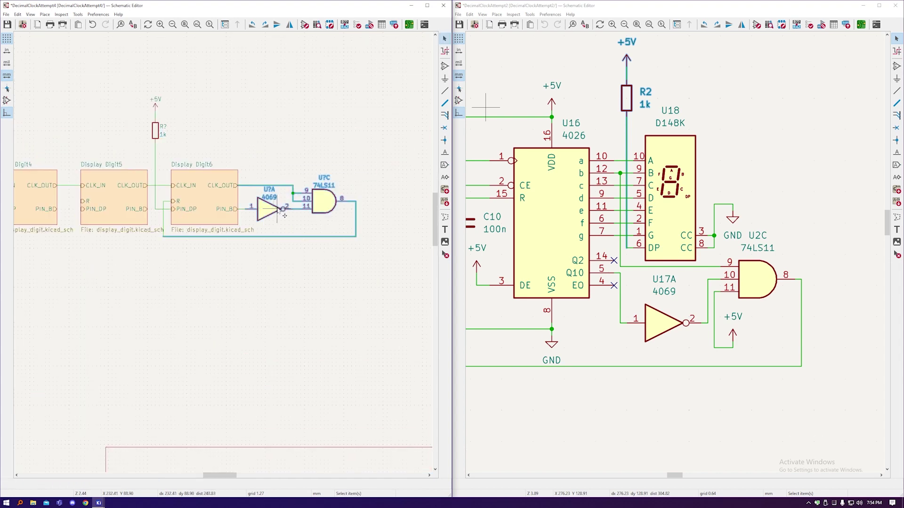
{"action": "left_click_drag", "start_coordinate": [265, 182], "coordinate": [352, 203]}
- Place no-connect flags on the unused PIN_DP and PIN_B pins of Display Digit0 through Display Digit5
{"action": "scroll", "coordinate": [297, 265], "scroll_direction": "down", "scroll_amount": 5}
{"action": "key", "text": "q"}
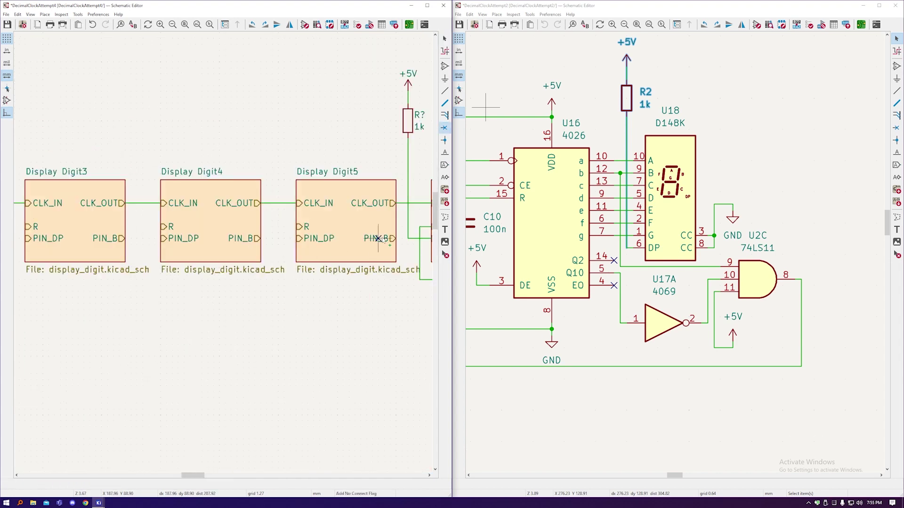
{"action": "scroll", "coordinate": [292, 238], "scroll_direction": "up", "scroll_amount": 8}
{"action": "scroll", "coordinate": [141, 238], "scroll_direction": "down", "scroll_amount": 8}
{"action": "scroll", "coordinate": [101, 255], "scroll_direction": "up", "scroll_amount": 4}
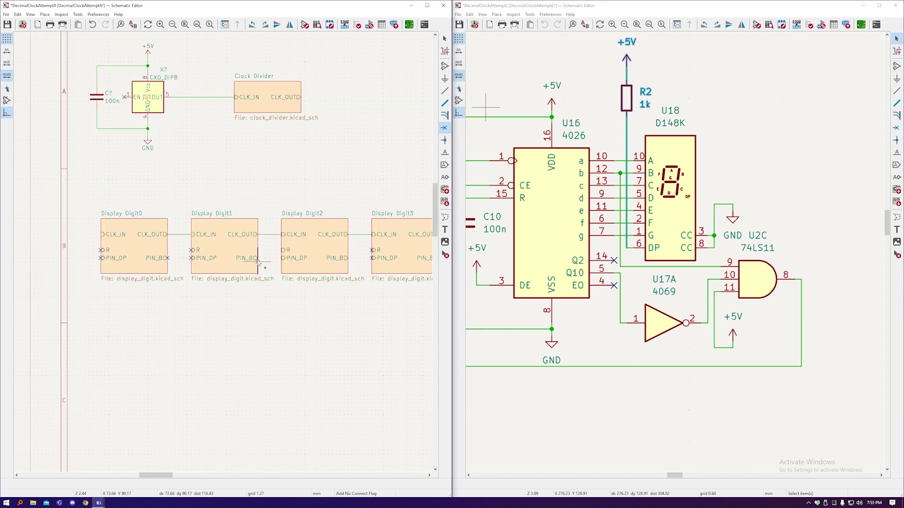
{"action": "scroll", "coordinate": [207, 266], "scroll_direction": "down", "scroll_amount": 4}
{"action": "scroll", "coordinate": [208, 266], "scroll_direction": "up", "scroll_amount": 10}
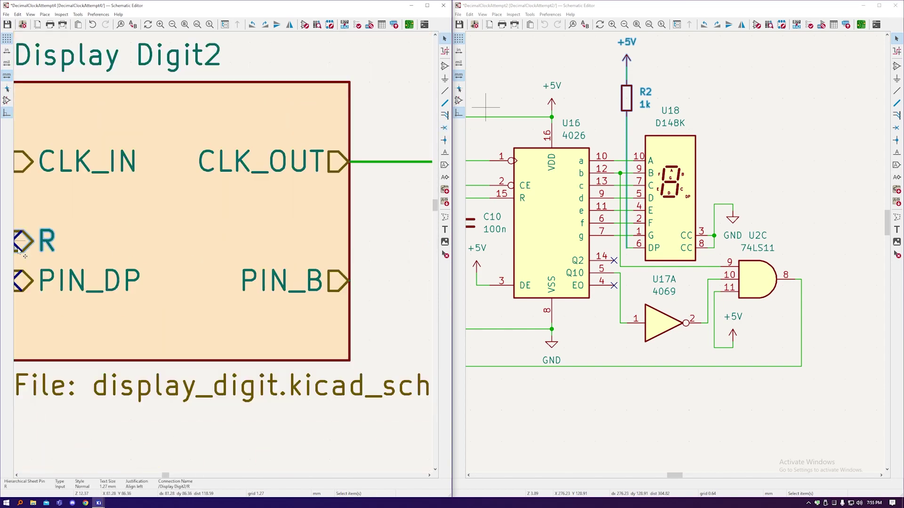
{"action": "key", "text": "Escape"}
{"action": "scroll", "coordinate": [230, 255], "scroll_direction": "down", "scroll_amount": 7}
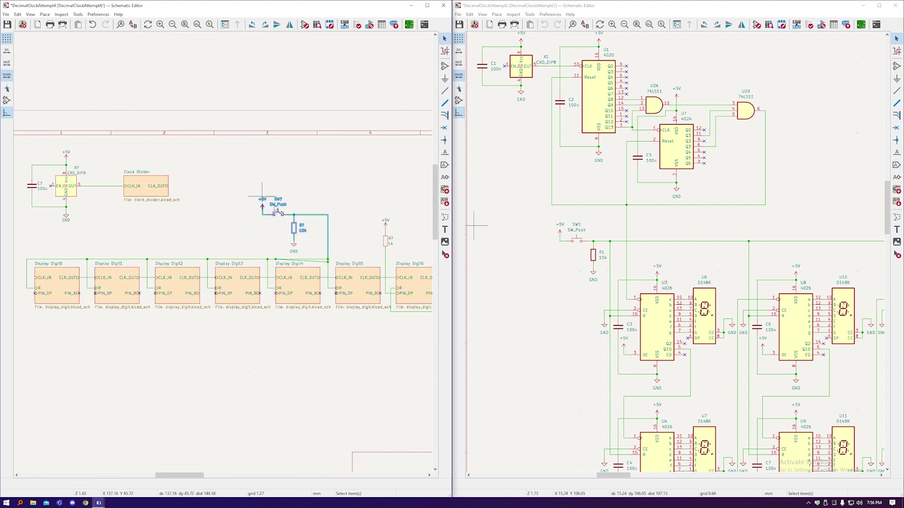
- Position the SW_Push reset switch with its +5V symbol and 10k pull-down above Display Digit4, joined to the shared R wire
{"action": "left_click_drag", "start_coordinate": [197, 116], "coordinate": [197, 122]}
{"action": "scroll", "coordinate": [193, 173], "scroll_direction": "down", "scroll_amount": 2}
{"action": "left_click_drag", "start_coordinate": [260, 211], "coordinate": [192, 134]}
{"action": "left_click_drag", "start_coordinate": [245, 178], "coordinate": [277, 177]}
{"action": "scroll", "coordinate": [276, 156], "scroll_direction": "up", "scroll_amount": 2}
{"action": "scroll", "coordinate": [191, 208], "scroll_direction": "down", "scroll_amount": 3}
{"action": "key", "text": "Escape"}
{"action": "middle_click_drag", "start_coordinate": [233, 188], "coordinate": [322, 197]}
{"action": "scroll", "coordinate": [324, 199], "scroll_direction": "up", "scroll_amount": 2}
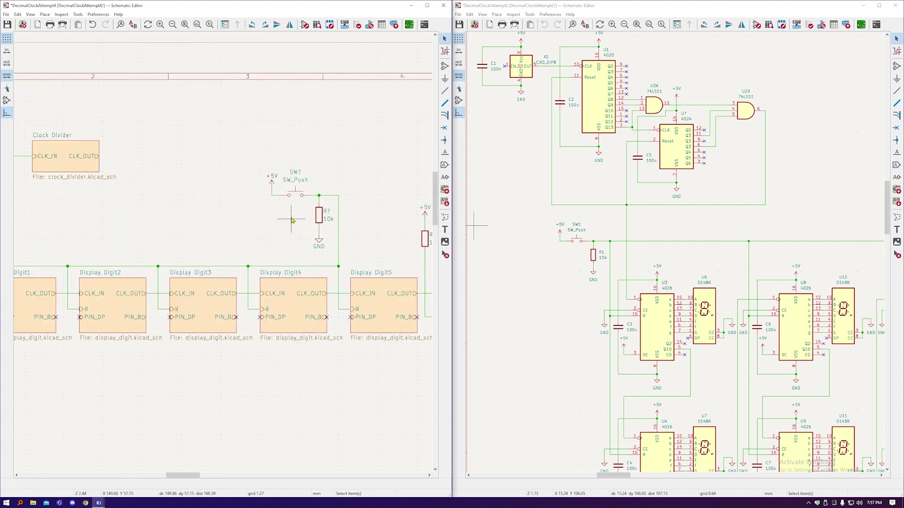
- Add a net label named Microsecond at the Clock Divider's CLK_OUT
{"action": "scroll", "coordinate": [317, 221], "scroll_direction": "down", "scroll_amount": 5}
{"action": "scroll", "coordinate": [157, 253], "scroll_direction": "up", "scroll_amount": 5}
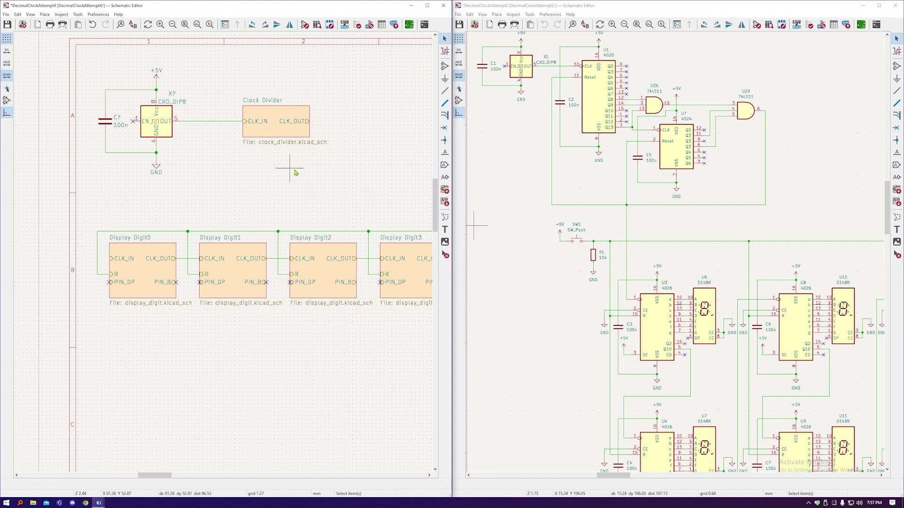
{"action": "left_click", "coordinate": [445, 153]}
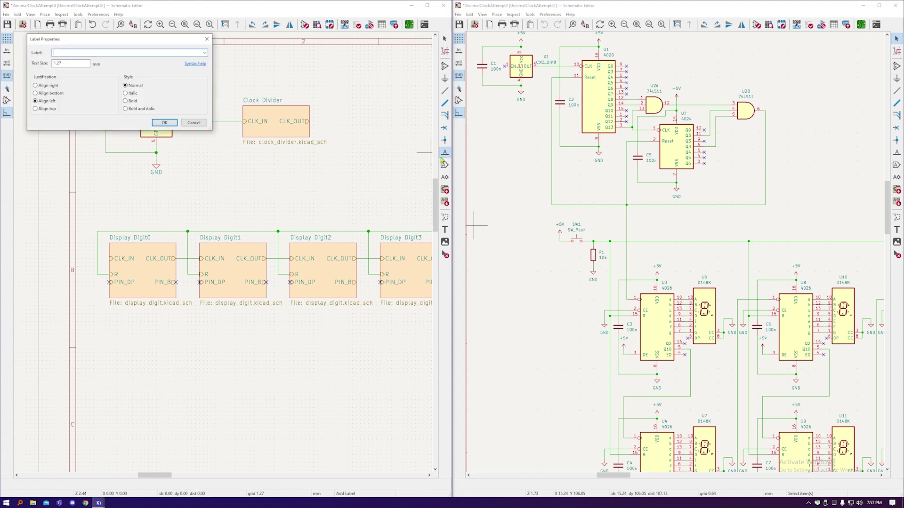
{"action": "key", "text": "Return"}
{"action": "scroll", "coordinate": [340, 121], "scroll_direction": "up", "scroll_amount": 3}
{"action": "left_click", "coordinate": [299, 120]}
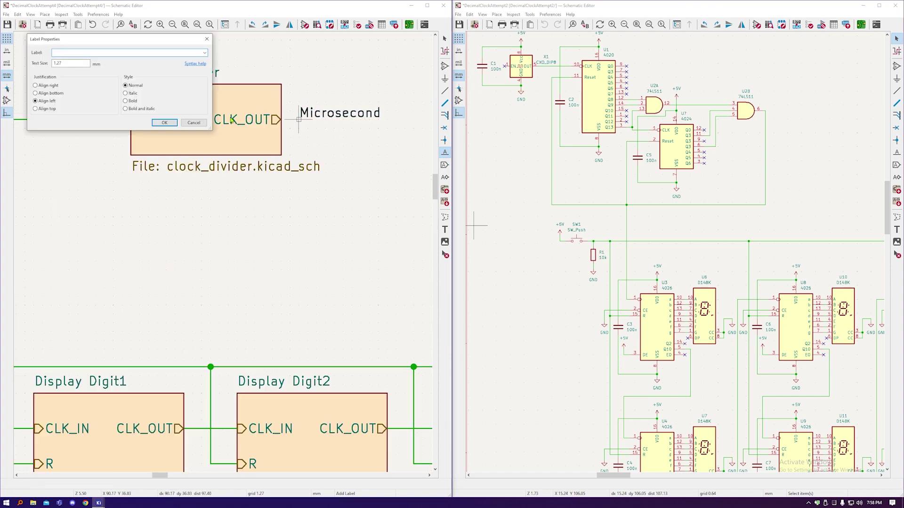
{"action": "left_click", "coordinate": [195, 123]}
- Duplicate the Microsecond label and place the copy on the wire leading to Display Digit0's CLK_IN
{"action": "key", "text": "ctrl+d"}
{"action": "scroll", "coordinate": [325, 121], "scroll_direction": "down", "scroll_amount": 4}
{"action": "left_click", "coordinate": [238, 148]}
{"action": "left_click_drag", "start_coordinate": [226, 208], "coordinate": [226, 220]}
{"action": "scroll", "coordinate": [227, 221], "scroll_direction": "down", "scroll_amount": 5}
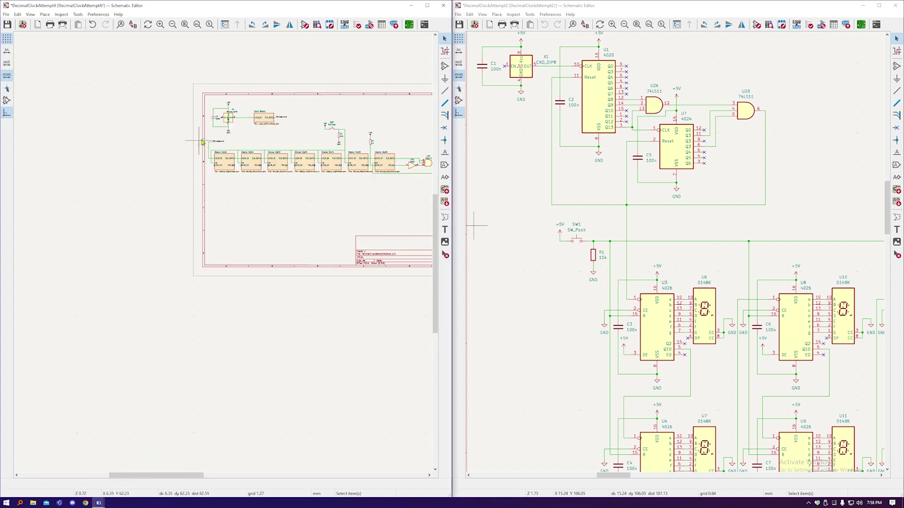
- Save the schematic and examine the connector, decoupling capacitors and spare 4069 gates in the reference schematic
{"action": "key", "text": "ctrl+s"}
{"action": "scroll", "coordinate": [485, 213], "scroll_direction": "down", "scroll_amount": 3}
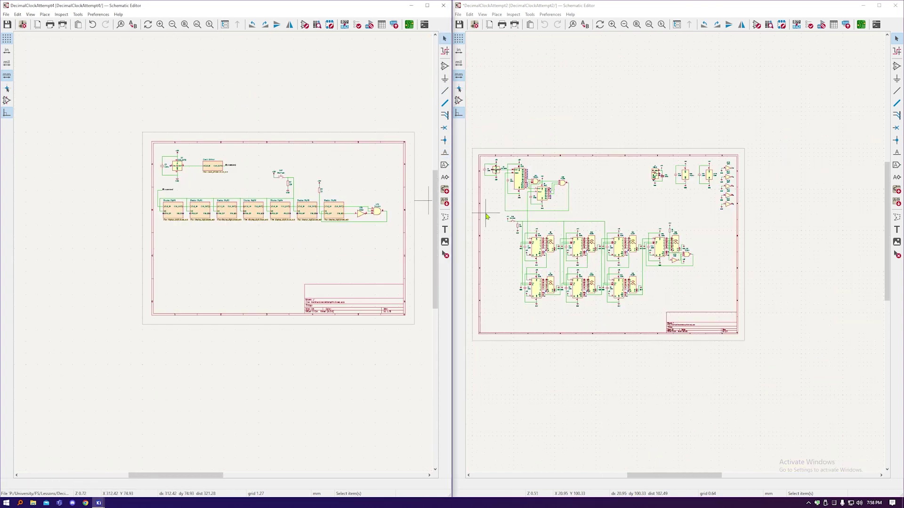
{"action": "scroll", "coordinate": [693, 165], "scroll_direction": "up", "scroll_amount": 3}
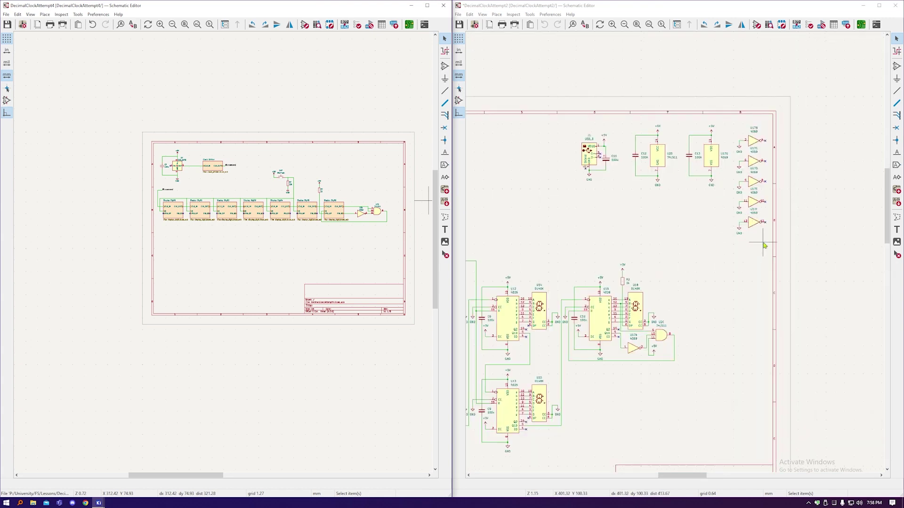
- Copy the USB connector, both IC supply units with their capacitors, and the spare 4069 gates from the reference schematic to below the Display Digit sheets
{"action": "left_click_drag", "start_coordinate": [769, 245], "coordinate": [557, 140]}
{"action": "key", "text": "ctrl+c"}
{"action": "left_click", "coordinate": [227, 264]}
{"action": "key", "text": "ctrl+v"}
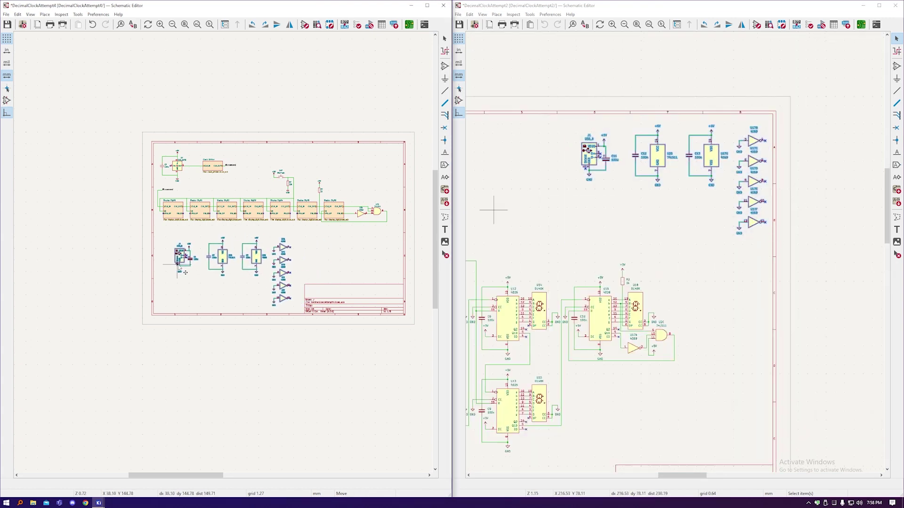
{"action": "left_click", "coordinate": [178, 265]}
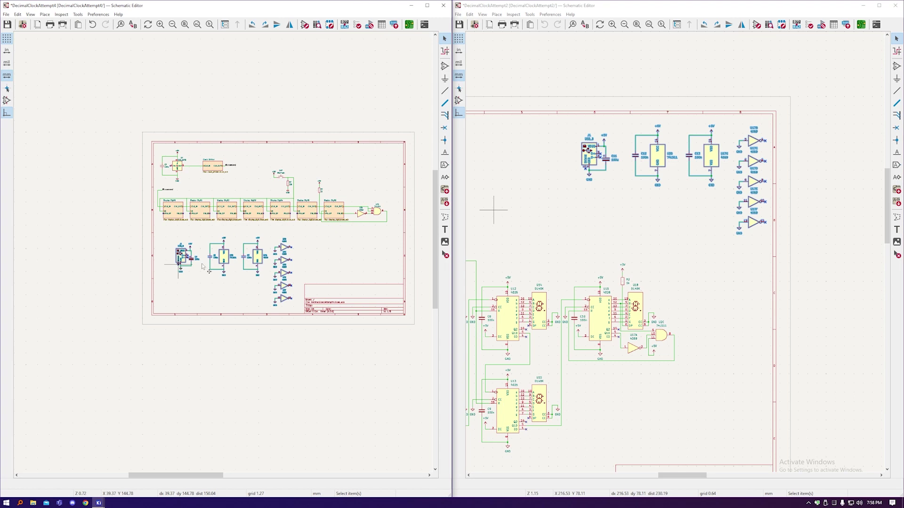
{"action": "scroll", "coordinate": [790, 219], "scroll_direction": "down", "scroll_amount": 6}
{"action": "scroll", "coordinate": [748, 241], "scroll_direction": "up", "scroll_amount": 2}
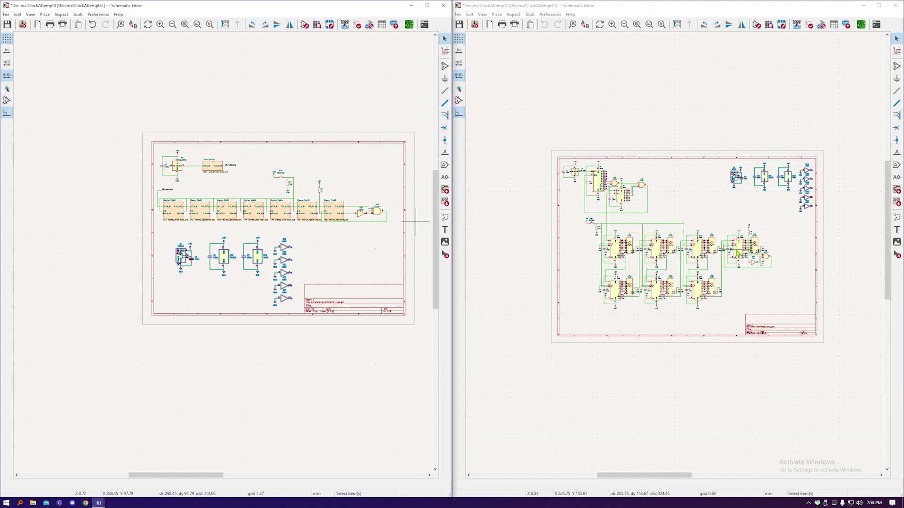
{"action": "left_click", "coordinate": [370, 261]}
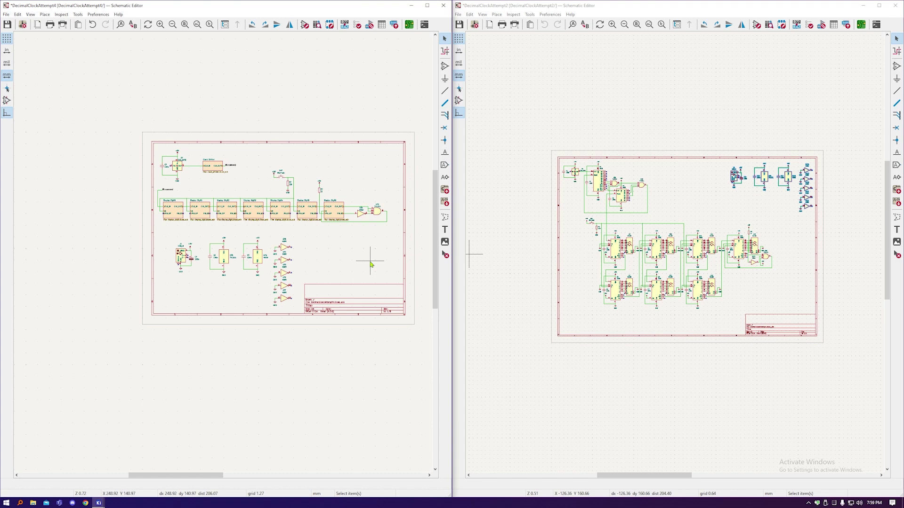
- Draw a closed dashed graphic box about 66 mm tall around the five spare 4069 inverters
{"action": "scroll", "coordinate": [285, 294], "scroll_direction": "up", "scroll_amount": 6}
{"action": "scroll", "coordinate": [277, 407], "scroll_direction": "up", "scroll_amount": 2}
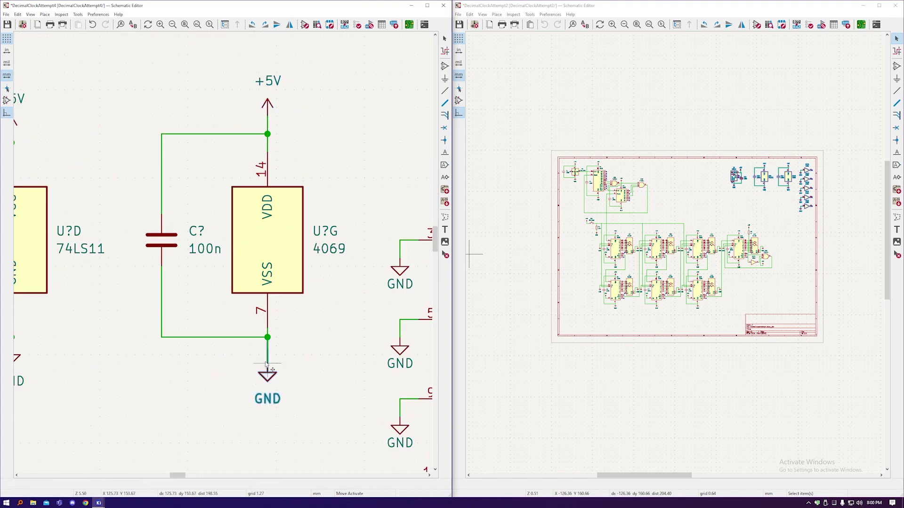
{"action": "scroll", "coordinate": [278, 408], "scroll_direction": "down", "scroll_amount": 6}
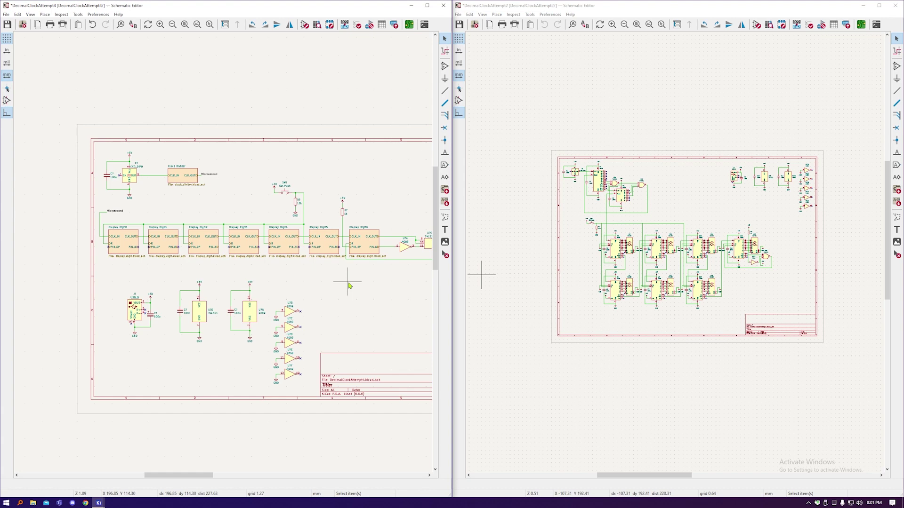
{"action": "left_click", "coordinate": [445, 217]}
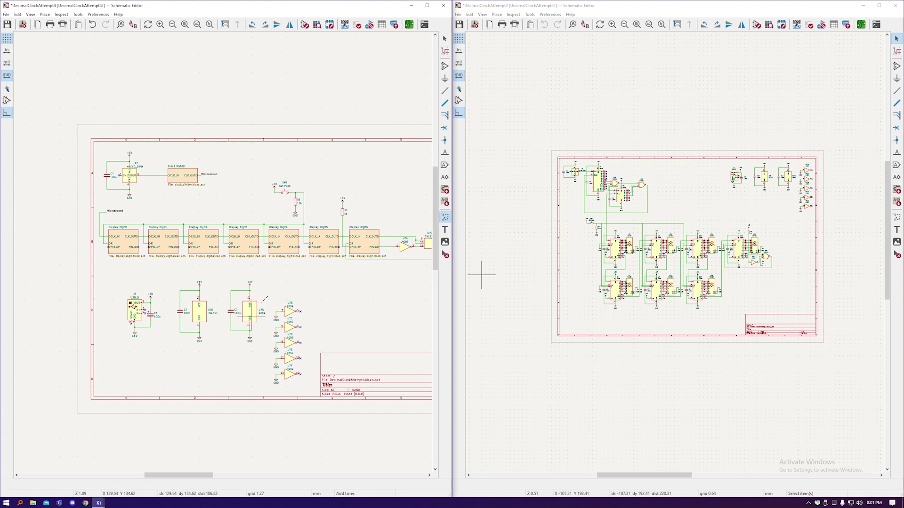
{"action": "left_click", "coordinate": [267, 388]}
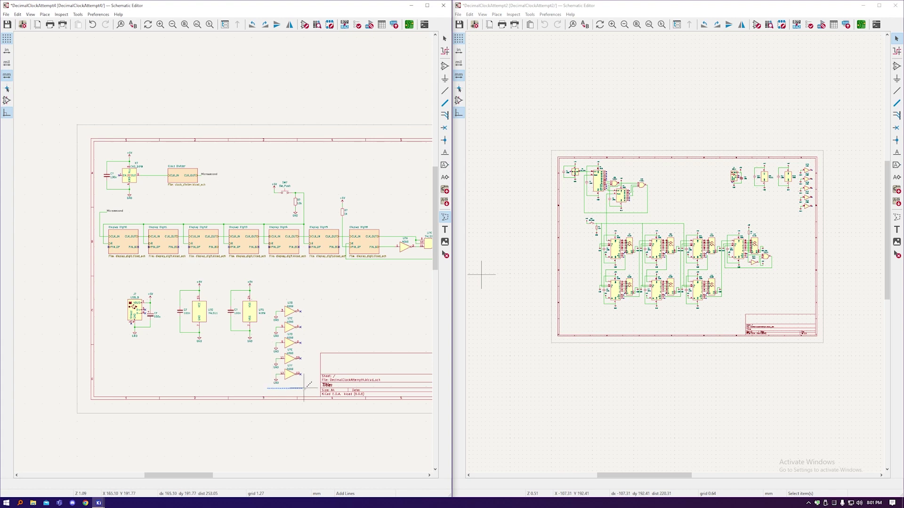
{"action": "left_click", "coordinate": [309, 297]}
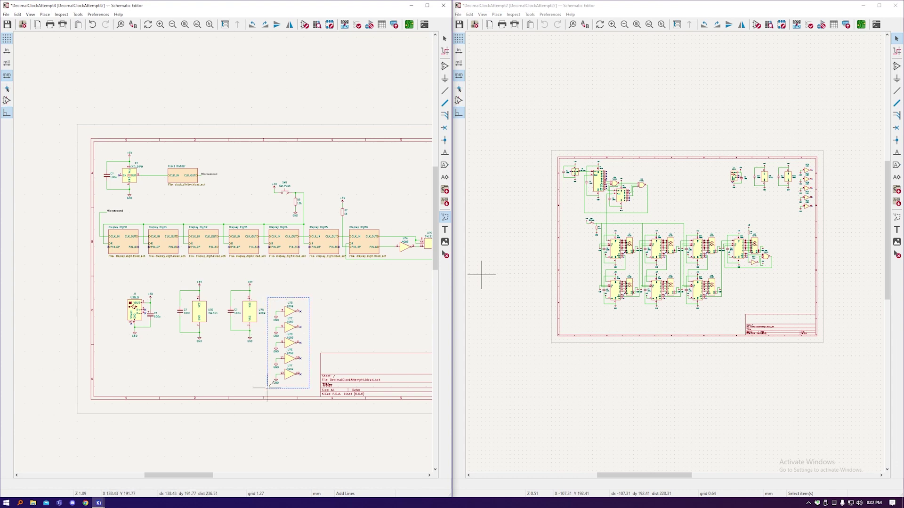
{"action": "scroll", "coordinate": [290, 294], "scroll_direction": "up", "scroll_amount": 3}
{"action": "scroll", "coordinate": [289, 295], "scroll_direction": "up", "scroll_amount": 1}
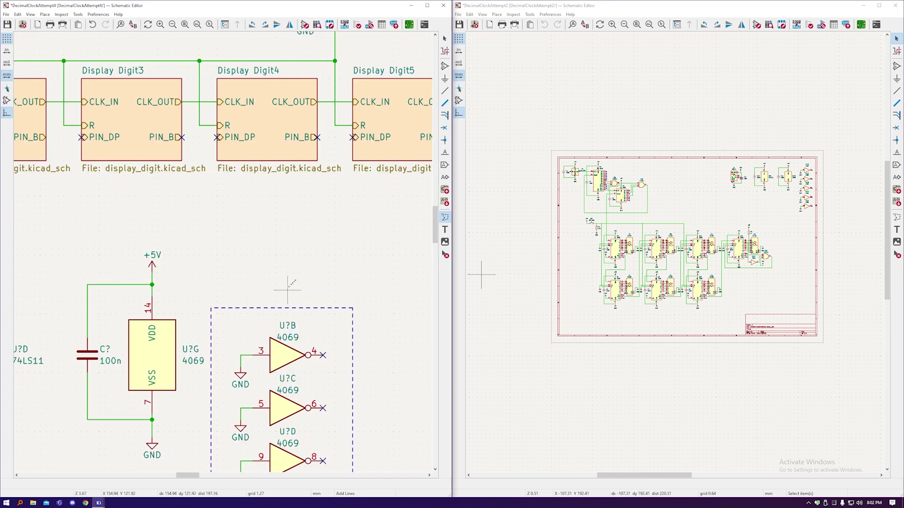
{"action": "right_click", "coordinate": [288, 285]}
{"action": "left_click", "coordinate": [306, 290]}
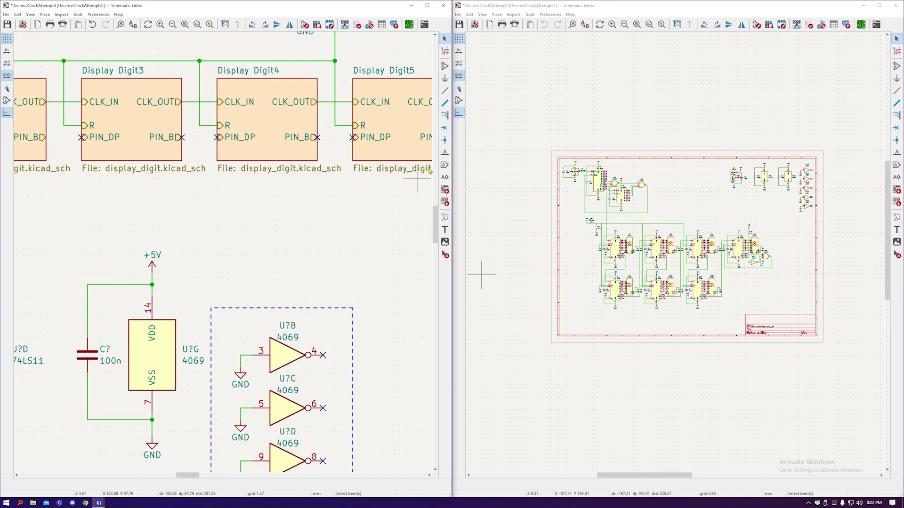
- Create the two-line text note "Tie spare inverter inputs low" for the spare 4069 gates
{"action": "left_click", "coordinate": [445, 230]}
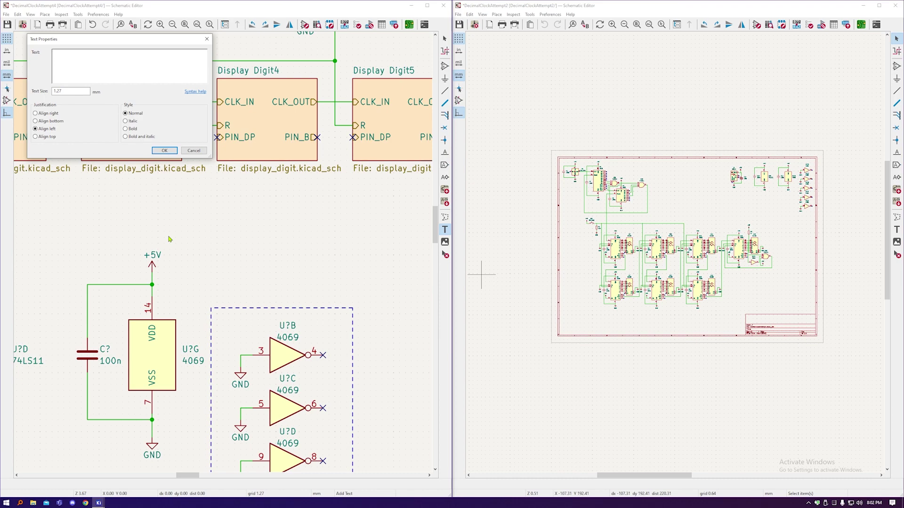
{"action": "type", "text": "Tie spare inverter"}
{"action": "key", "text": "Return"}
{"action": "type", "text": "inputs low"}
{"action": "left_click", "coordinate": [164, 150]}
- Shift the spare inverters and narrow their dashed box so it fits closely around the gates and their note
{"action": "middle_click_drag", "start_coordinate": [353, 298], "coordinate": [386, 110]}
{"action": "left_click_drag", "start_coordinate": [372, 141], "coordinate": [264, 417]}
{"action": "left_click_drag", "start_coordinate": [315, 222], "coordinate": [303, 222]}
{"action": "left_click_drag", "start_coordinate": [385, 282], "coordinate": [357, 282]}
{"action": "left_click", "coordinate": [379, 416]}
{"action": "scroll", "coordinate": [392, 411], "scroll_direction": "down", "scroll_amount": 3}
{"action": "scroll", "coordinate": [299, 331], "scroll_direction": "up", "scroll_amount": 2}
- Draw a dashed box around the 74LS11 and 4069 power units and adjust its contents and edges to fit
{"action": "key", "text": "i"}
{"action": "left_click", "coordinate": [227, 211]}
{"action": "double_click", "coordinate": [326, 367]}
{"action": "left_click_drag", "start_coordinate": [227, 329], "coordinate": [109, 365]}
{"action": "left_click_drag", "start_coordinate": [124, 363], "coordinate": [225, 217]}
{"action": "left_click_drag", "start_coordinate": [177, 289], "coordinate": [190, 292]}
{"action": "left_click_drag", "start_coordinate": [109, 292], "coordinate": [137, 291]}
{"action": "double_click", "coordinate": [325, 329]}
{"action": "key", "text": "Escape"}
{"action": "left_click_drag", "start_coordinate": [325, 329], "coordinate": [329, 329]}
{"action": "double_click", "coordinate": [305, 367]}
{"action": "key", "text": "Escape"}
{"action": "left_click_drag", "start_coordinate": [263, 210], "coordinate": [263, 199]}
- Title the supply box "Logic IC power supplies" and the connector box "USB power connector"
{"action": "key", "text": "t"}
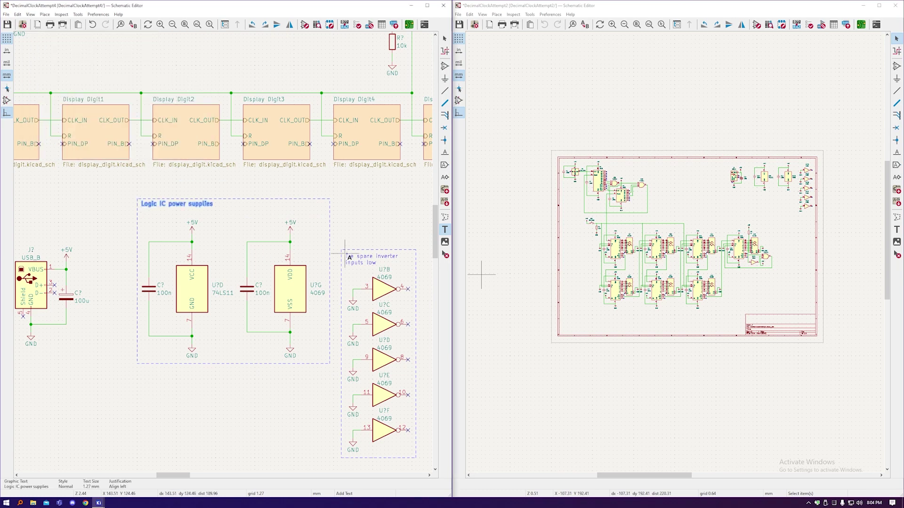
{"action": "scroll", "coordinate": [374, 363], "scroll_direction": "up", "scroll_amount": 3}
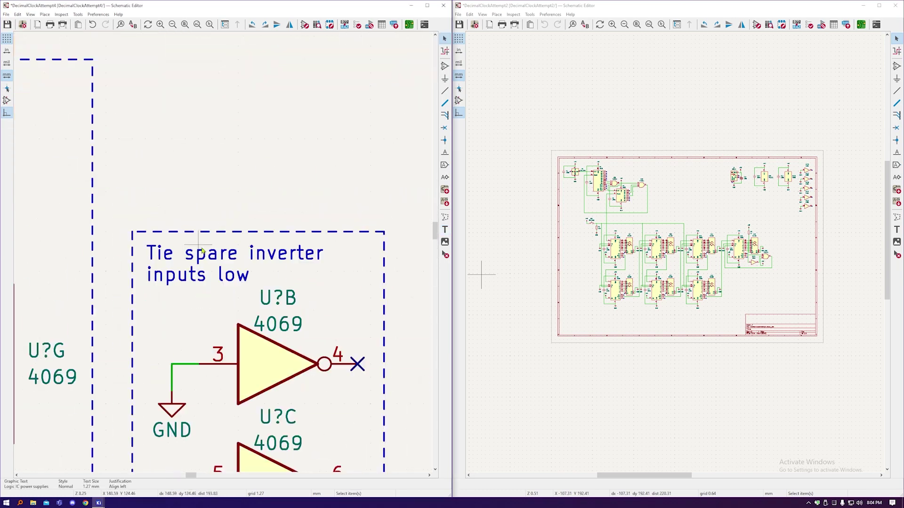
{"action": "scroll", "coordinate": [374, 363], "scroll_direction": "down", "scroll_amount": 4}
{"action": "scroll", "coordinate": [116, 217], "scroll_direction": "up", "scroll_amount": 2}
{"action": "key", "text": "t"}
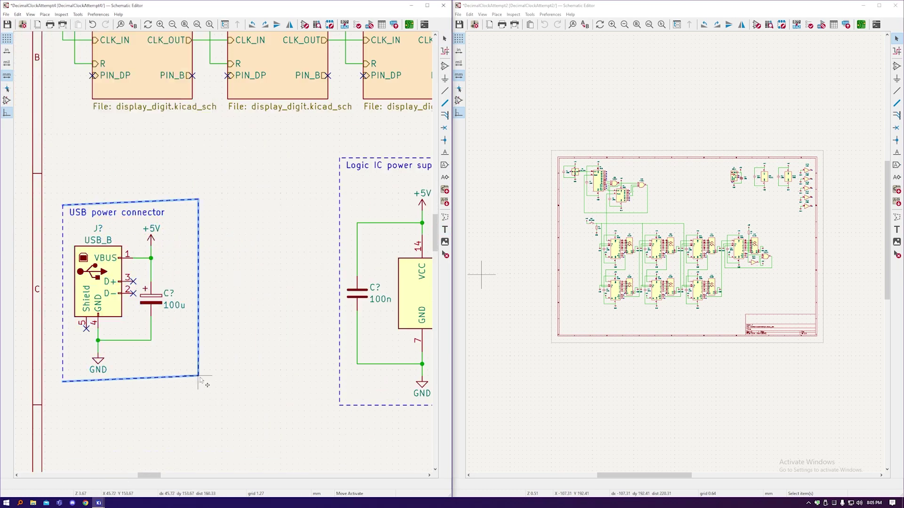
{"action": "scroll", "coordinate": [263, 339], "scroll_direction": "down", "scroll_amount": 3}
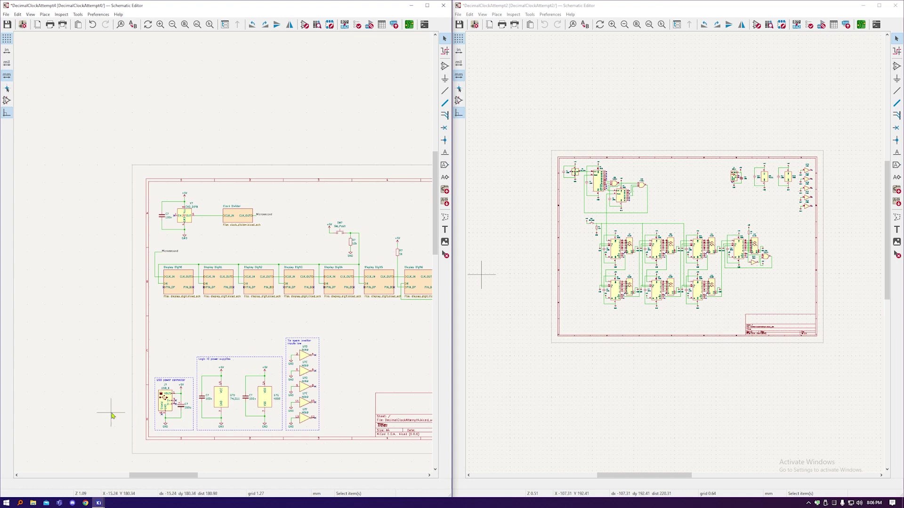
- Add the note "Power to illuminate DP on MSD" above the 1k resistor feeding Display Digit6's PIN_DP
{"action": "scroll", "coordinate": [111, 413], "scroll_direction": "down", "scroll_amount": 2}
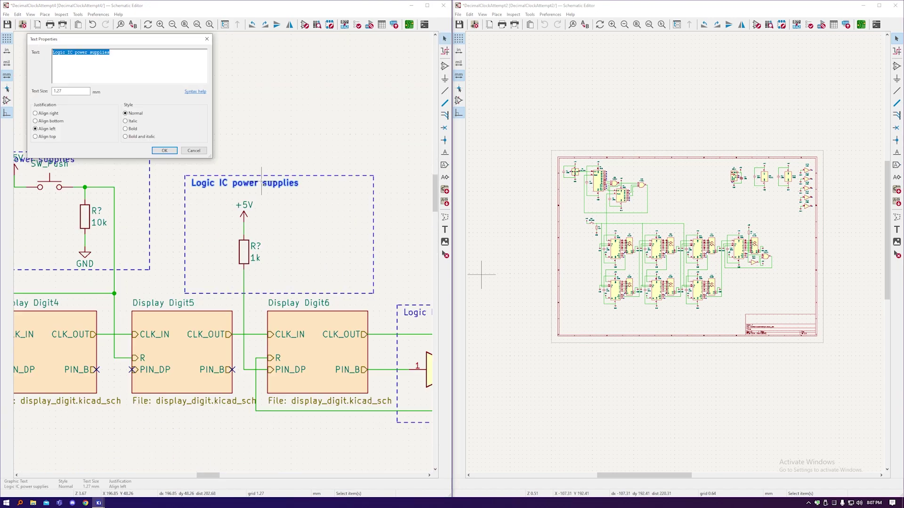
{"action": "type", "text": "Power to illuminate DP on MSD"}
{"action": "left_click", "coordinate": [164, 150]}
{"action": "scroll", "coordinate": [228, 284], "scroll_direction": "down", "scroll_amount": 2}
{"action": "left_click", "coordinate": [227, 281]}
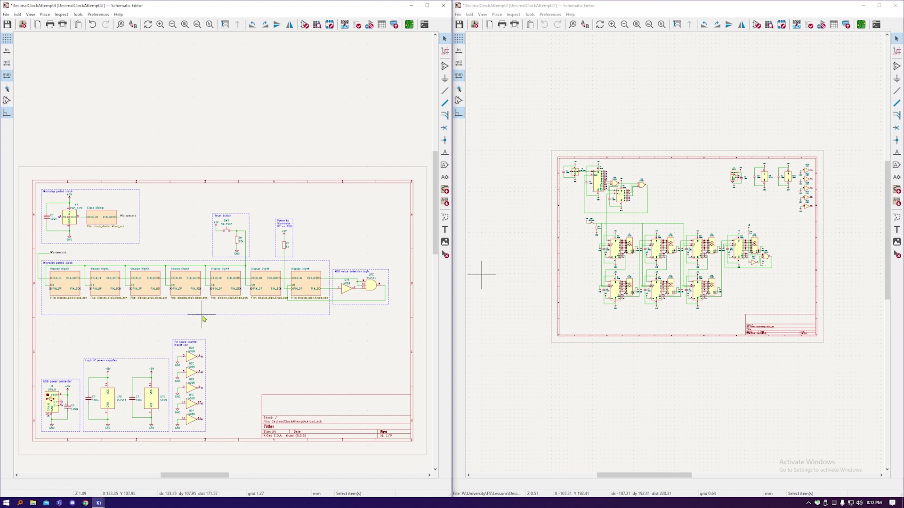
- Open the Clock Divider sheet to review its counter circuit, and return to the top-level schematic
{"action": "scroll", "coordinate": [47, 182], "scroll_direction": "up", "scroll_amount": 5}
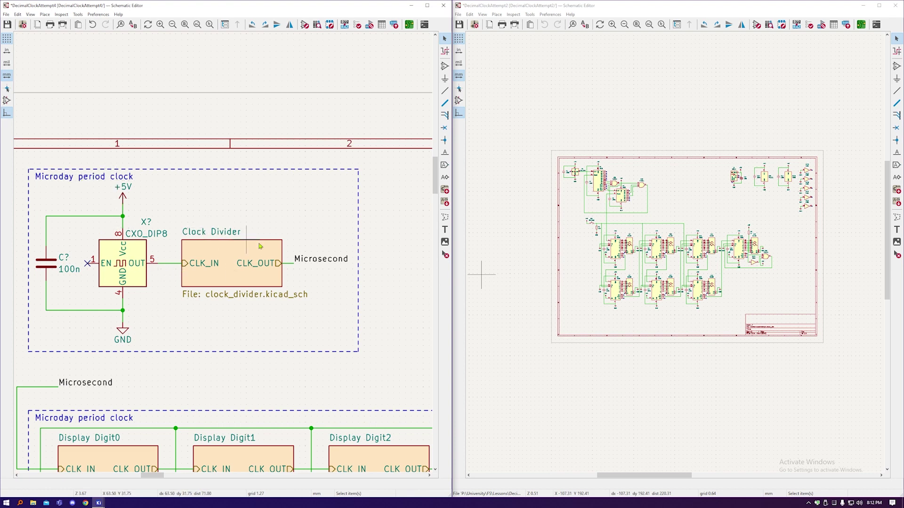
{"action": "double_click", "coordinate": [232, 273]}
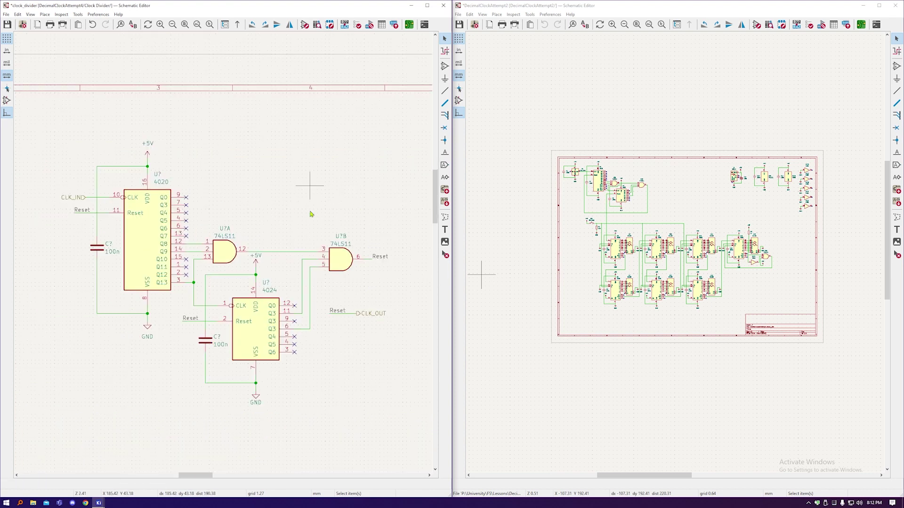
{"action": "left_click", "coordinate": [238, 25]}
{"action": "scroll", "coordinate": [123, 143], "scroll_direction": "down", "scroll_amount": 5}
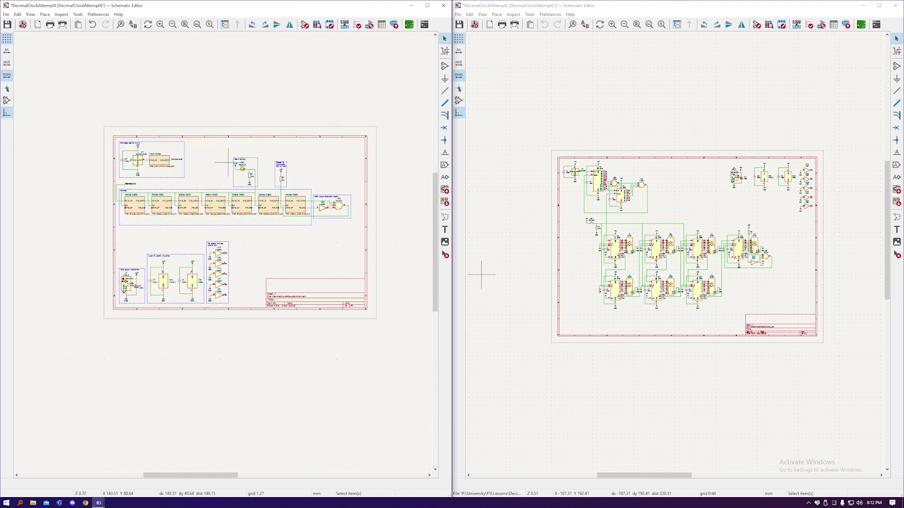
- Below the MSD value detection logic box, add the note "Resets most significant digit (days) when a value of 7 is reached, so numbers 0-6 represent the days of the week"
{"action": "scroll", "coordinate": [258, 172], "scroll_direction": "up", "scroll_amount": 2}
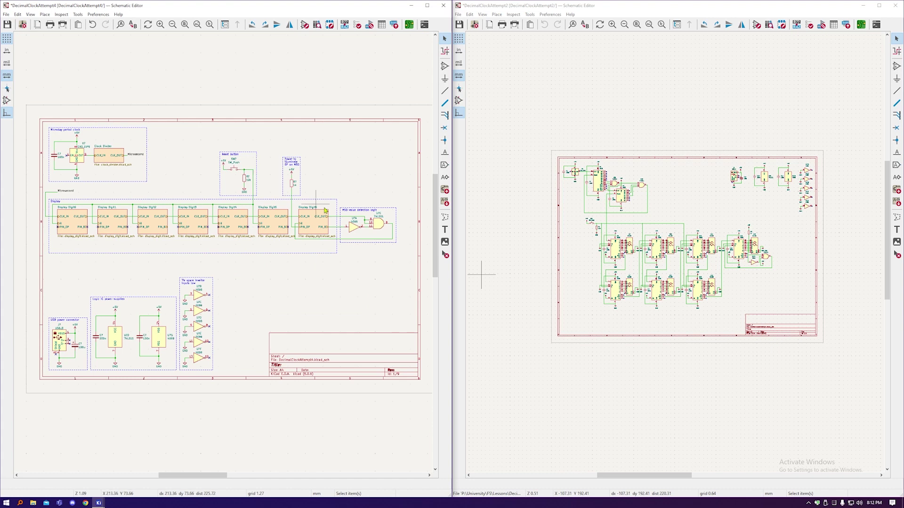
{"action": "scroll", "coordinate": [371, 228], "scroll_direction": "up", "scroll_amount": 8}
{"action": "scroll", "coordinate": [264, 230], "scroll_direction": "down", "scroll_amount": 2}
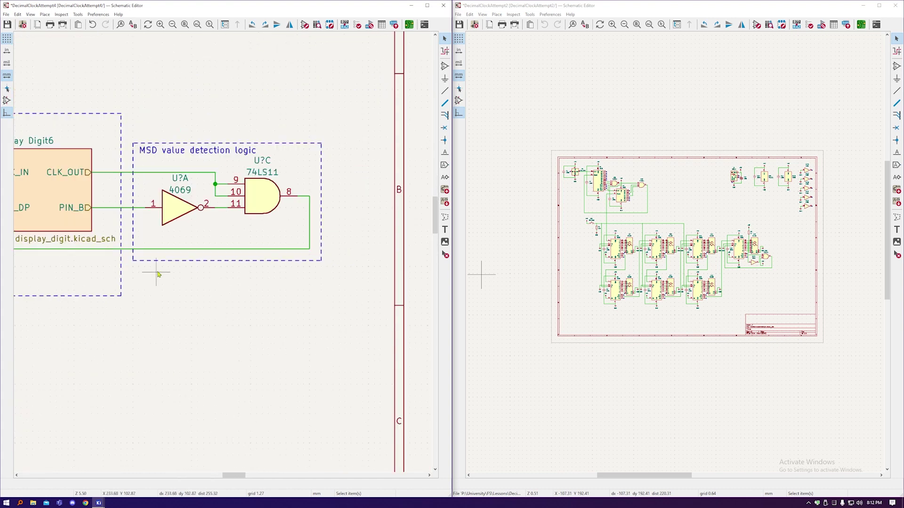
{"action": "type", "text": "tResets most significant digit (days)"}
{"action": "key", "text": "Return"}
{"action": "type", "text": "when a value of 7 is reached, so"}
{"action": "key", "text": "Return"}
{"action": "type", "text": "numbers "}
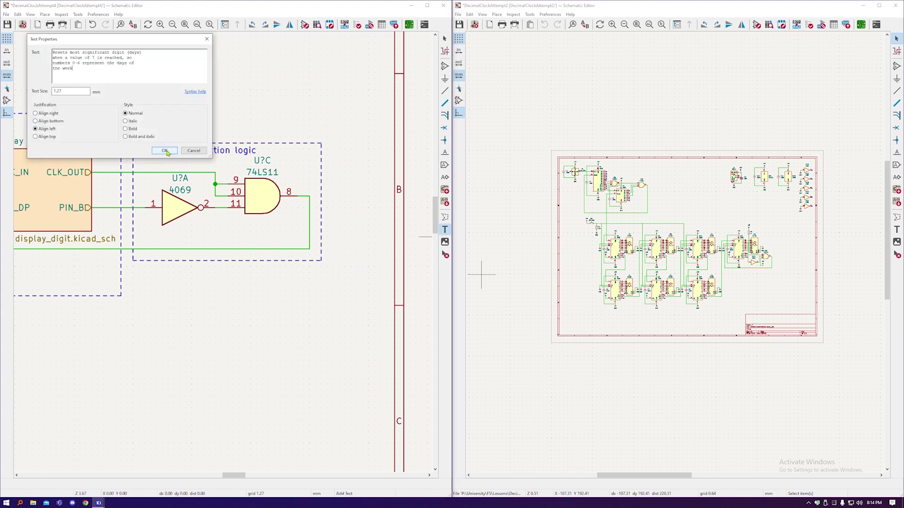
{"action": "type", "text": "0-6 represent the days of"}
{"action": "key", "text": "Return"}
{"action": "type", "text": "the week"}
{"action": "left_click", "coordinate": [164, 150]}
{"action": "left_click", "coordinate": [133, 301]}
{"action": "key", "text": "Escape"}
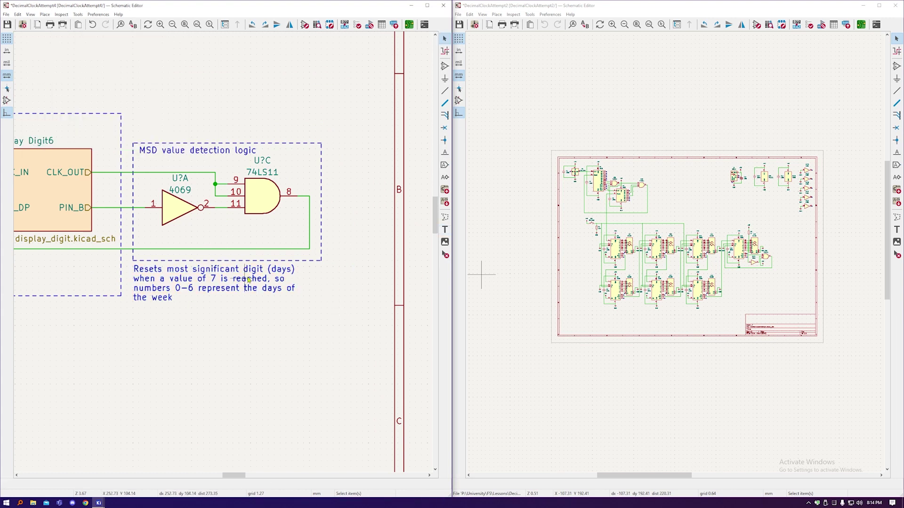
{"action": "scroll", "coordinate": [249, 279], "scroll_direction": "down", "scroll_amount": 6}
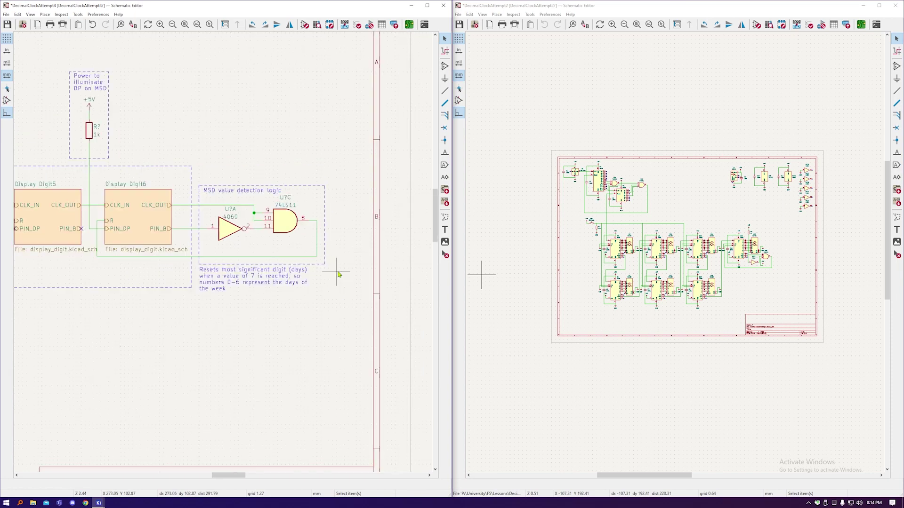